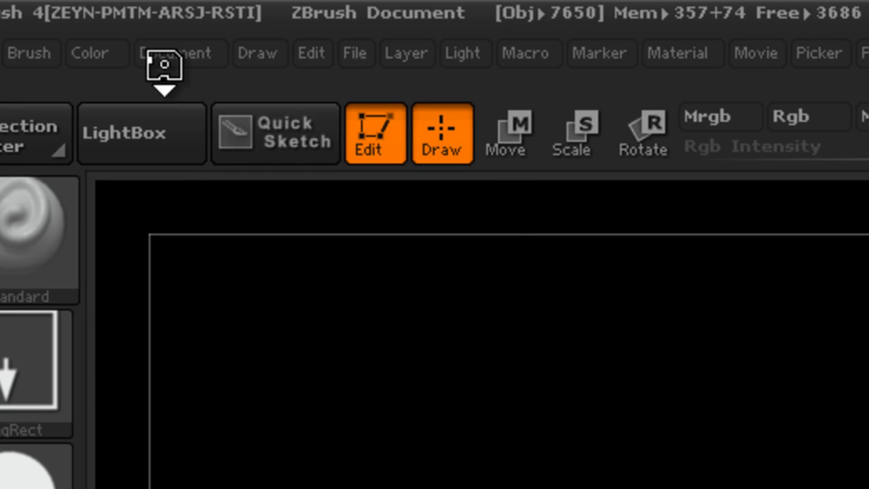
# Step: Create a new document to clear the canvas
pyautogui.click(169, 56)
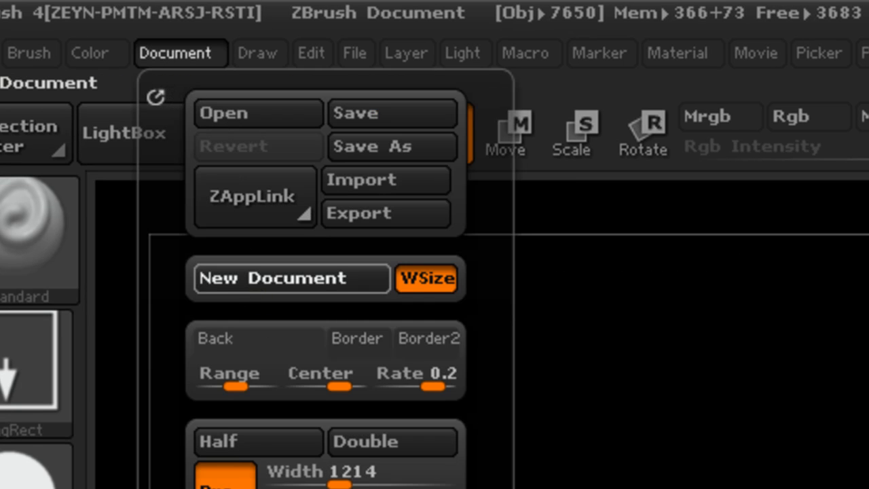
pyautogui.click(248, 285)
pyautogui.click(478, 275)
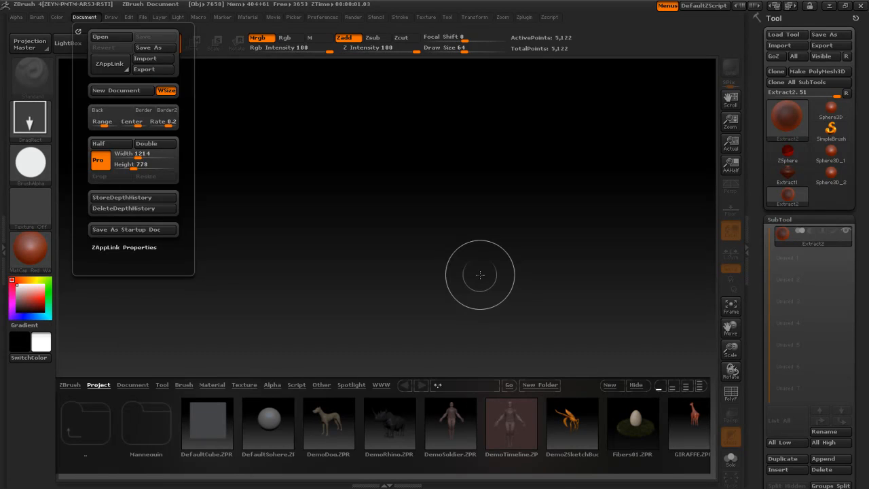
# Step: Collapse the SubTool section and dock the Tool palette in the side tray
pyautogui.click(794, 218)
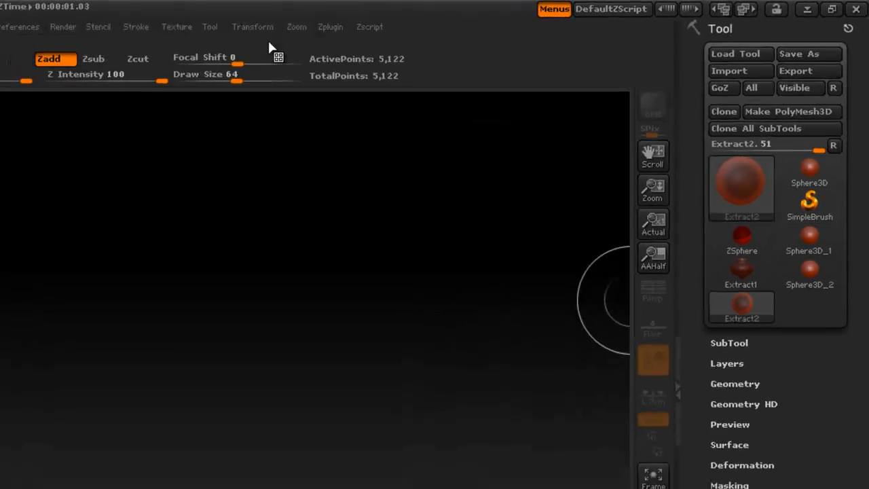
pyautogui.click(210, 27)
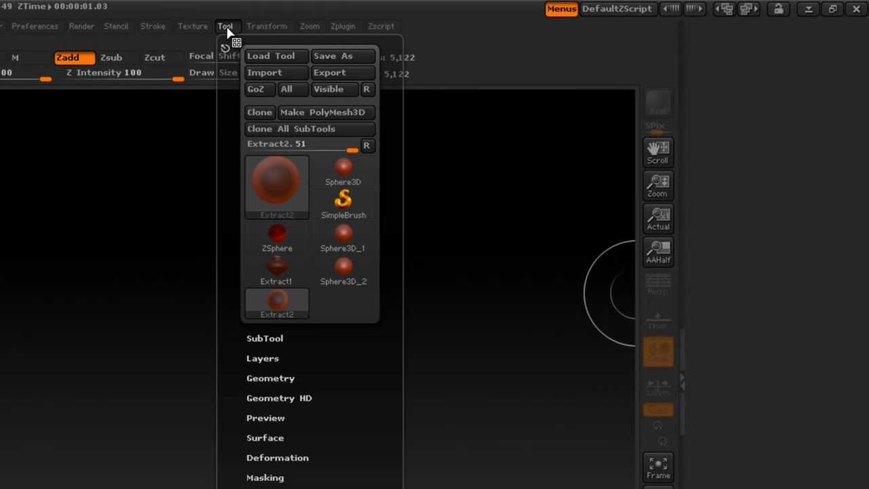
pyautogui.moveTo(224, 45); pyautogui.dragTo(304, 166)
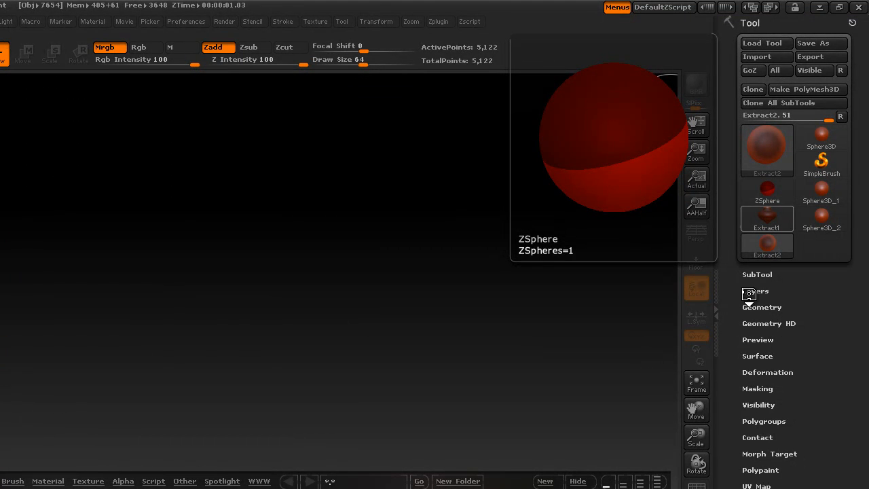
# Step: Collapse and reopen the tray that holds the Tool palette
pyautogui.click(717, 310)
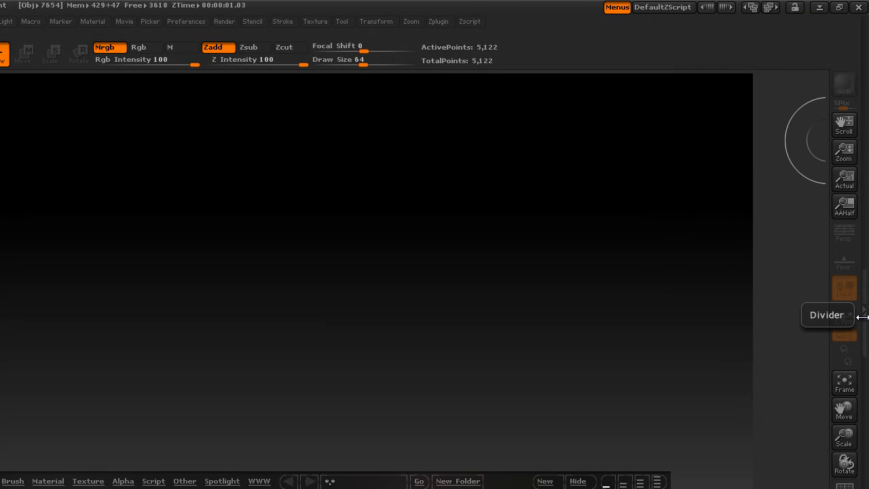
pyautogui.click(863, 312)
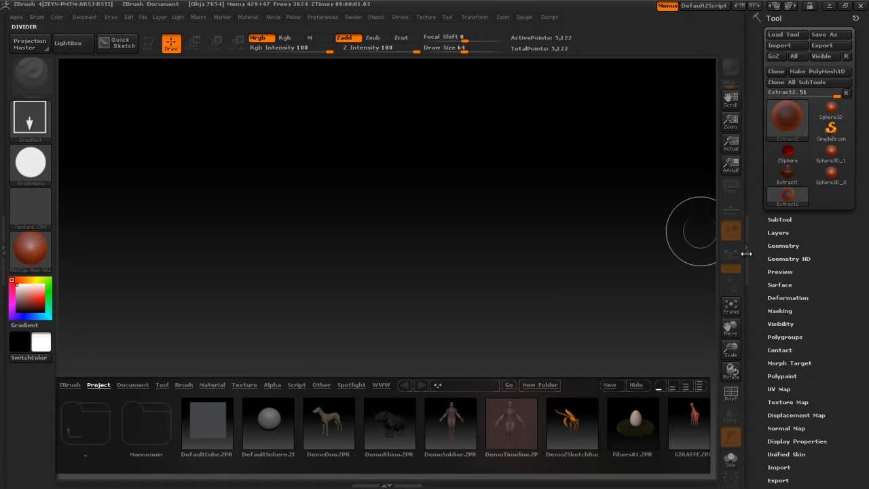
pyautogui.click(750, 246)
pyautogui.click(865, 246)
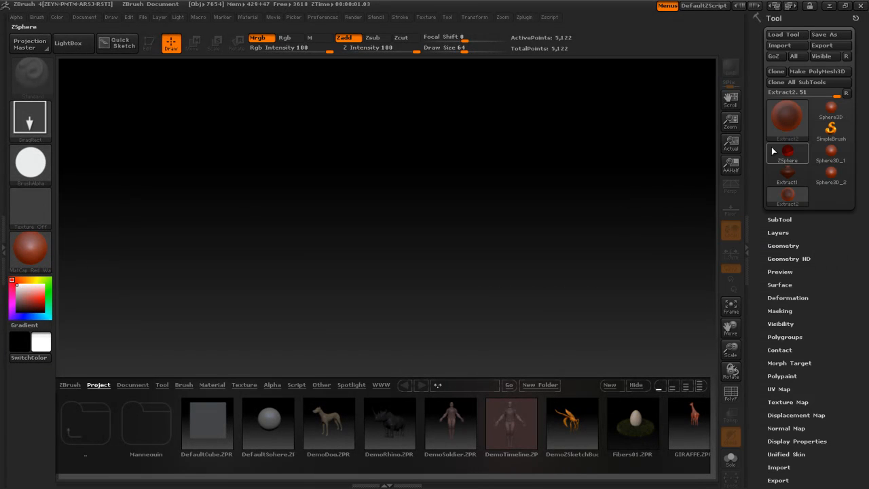
# Step: Choose the Sphere3D primitive and draw one large sphere in the middle of the canvas
pyautogui.moveTo(772, 160)
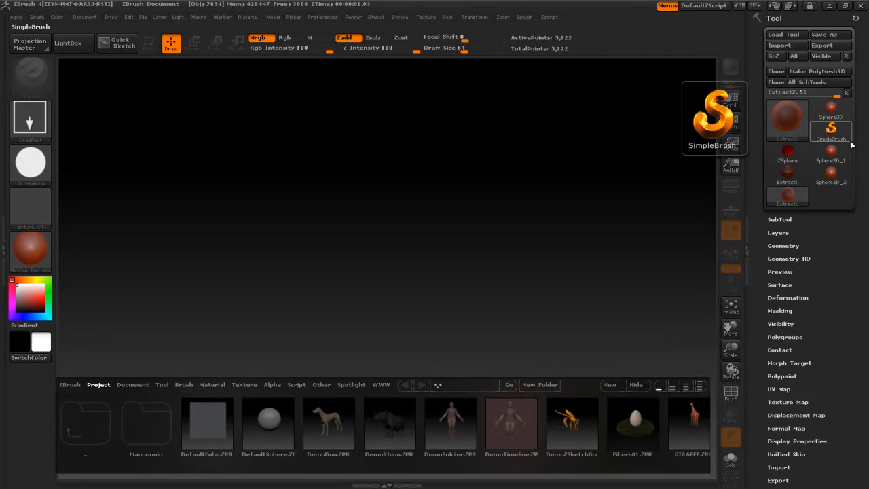
pyautogui.moveTo(845, 153)
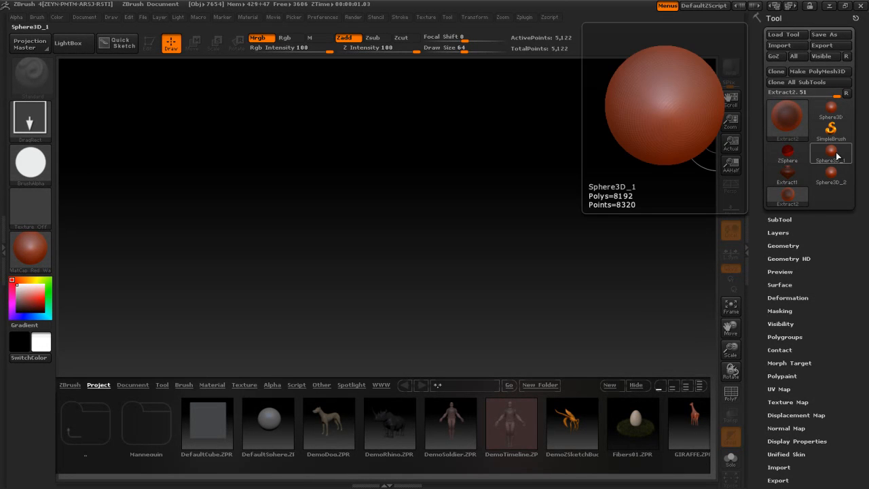
pyautogui.moveTo(832, 111)
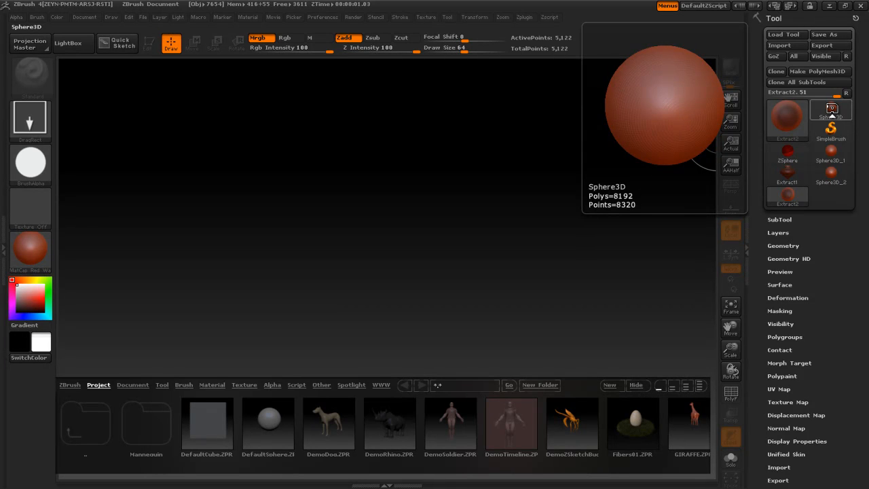
pyautogui.click(832, 111)
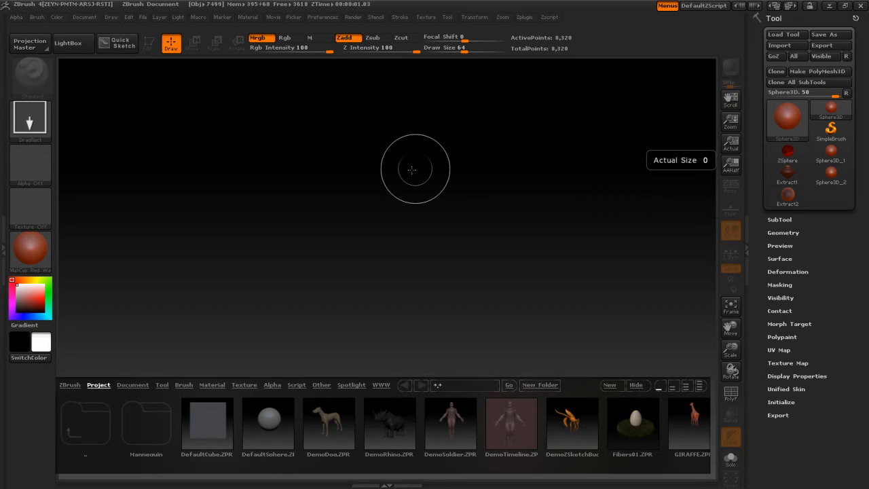
pyautogui.moveTo(367, 252); pyautogui.dragTo(468, 346)
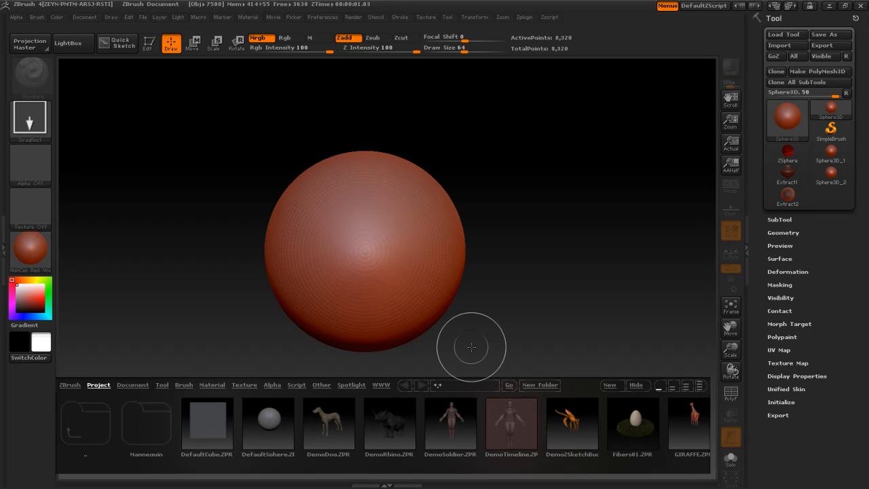
# Step: Put the sphere into Edit mode and convert it to a PolyMesh3D for sculpting
pyautogui.press('t')
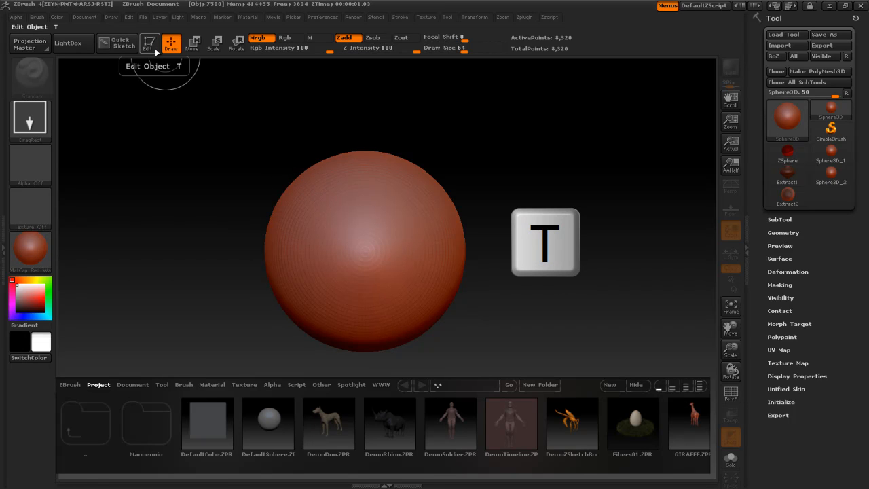
pyautogui.click(152, 49)
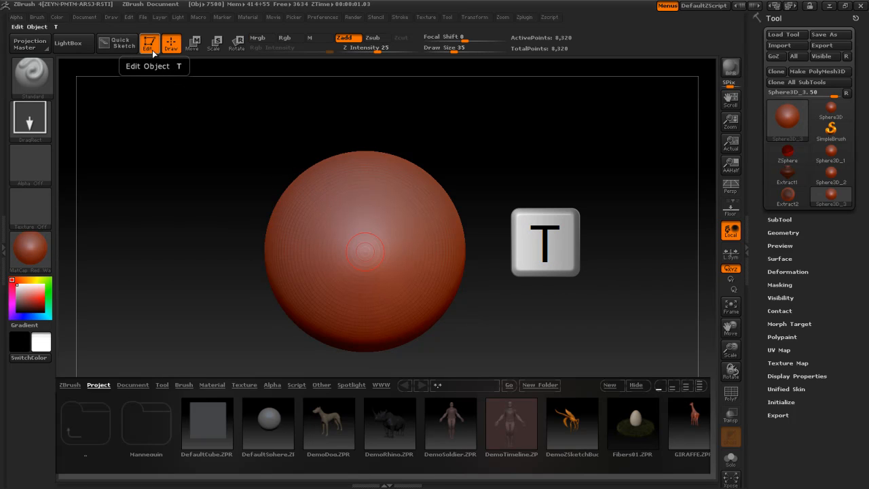
pyautogui.click(804, 71)
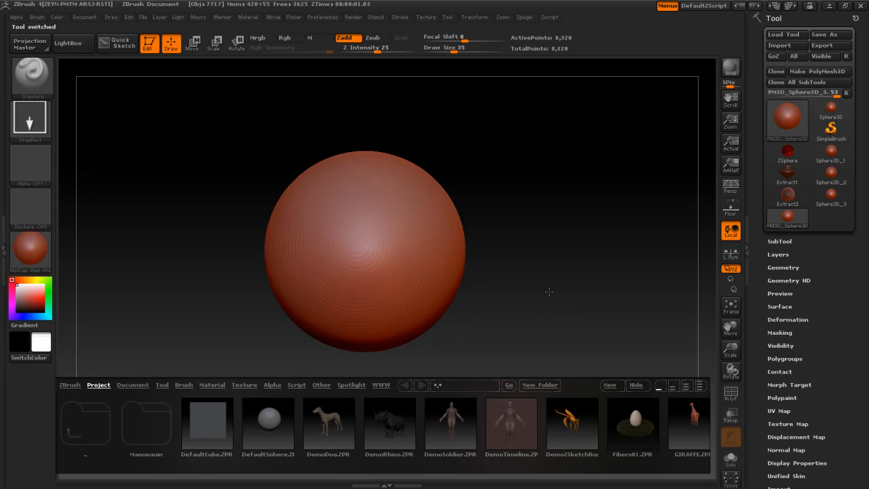
# Step: Activate symmetry on the sphere for the Z axis only and enable radial symmetry
pyautogui.moveTo(555, 295); pyautogui.dragTo(555, 297)
pyautogui.moveTo(547, 156)
pyautogui.keyDown('shift'); pyautogui.mouseDown()
pyautogui.moveTo(341, 151)
pyautogui.moveTo(353, 151)
pyautogui.mouseUp(); pyautogui.keyUp('shift')
pyautogui.keyDown('shift'); pyautogui.moveTo(563, 275); pyautogui.dragTo(533, 201); pyautogui.keyUp('shift')
pyautogui.click(474, 17)
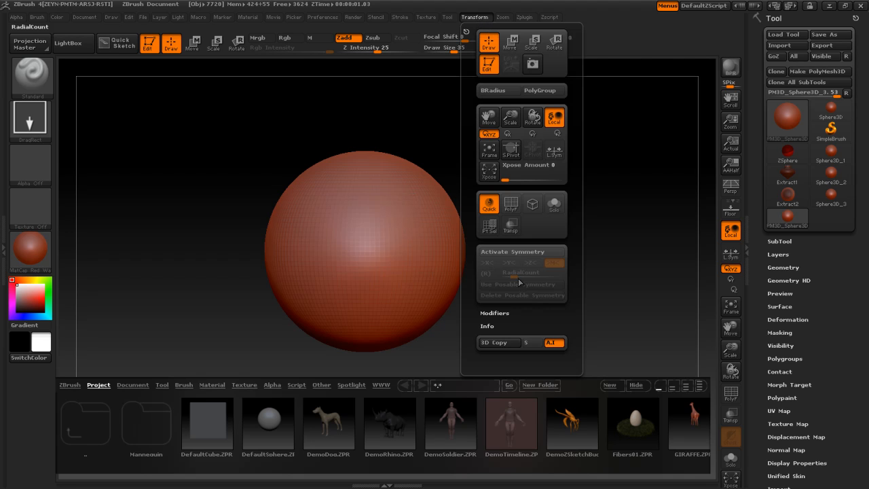
pyautogui.click(513, 252)
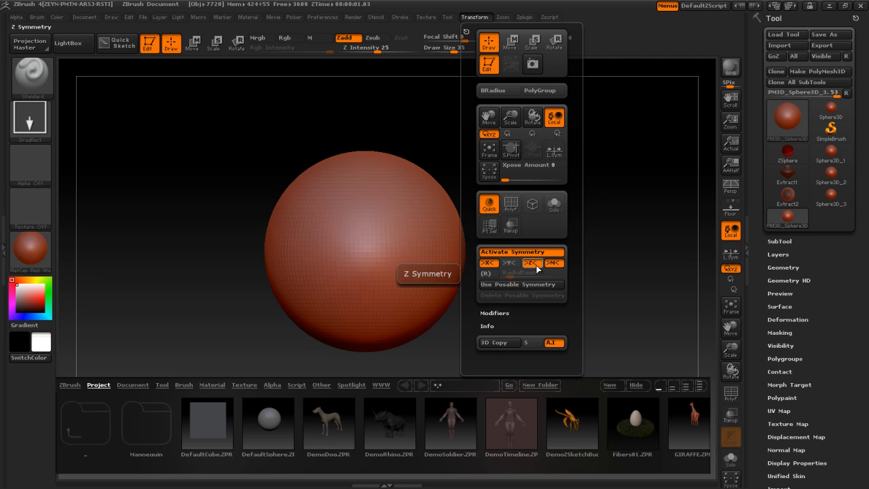
pyautogui.click(490, 265)
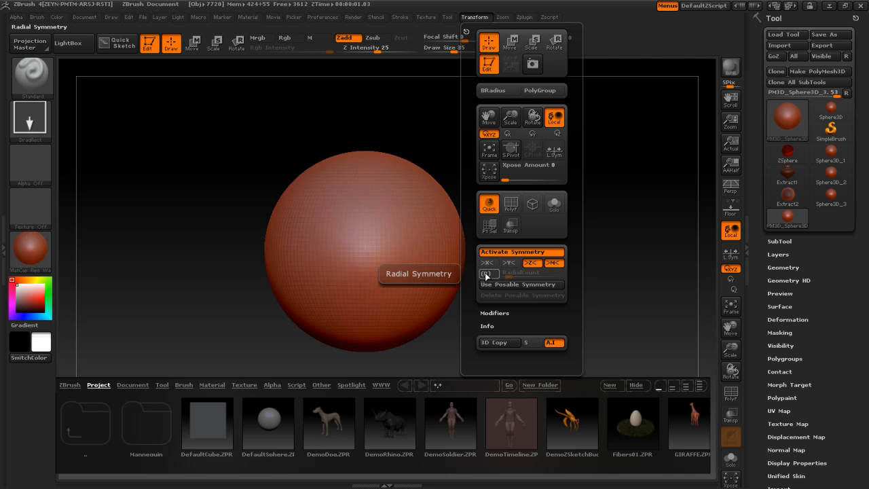
pyautogui.click(486, 274)
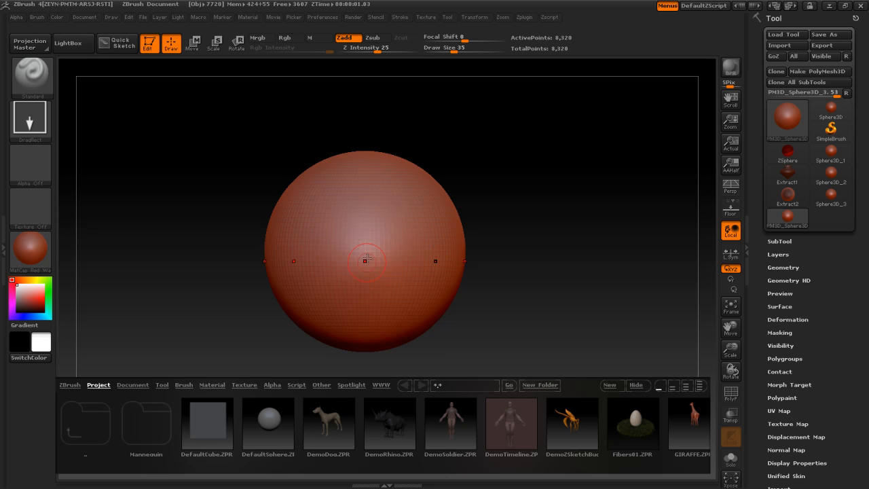
# Step: Switch radial symmetry off and back on to compare the symmetry points on the sphere
pyautogui.click(473, 18)
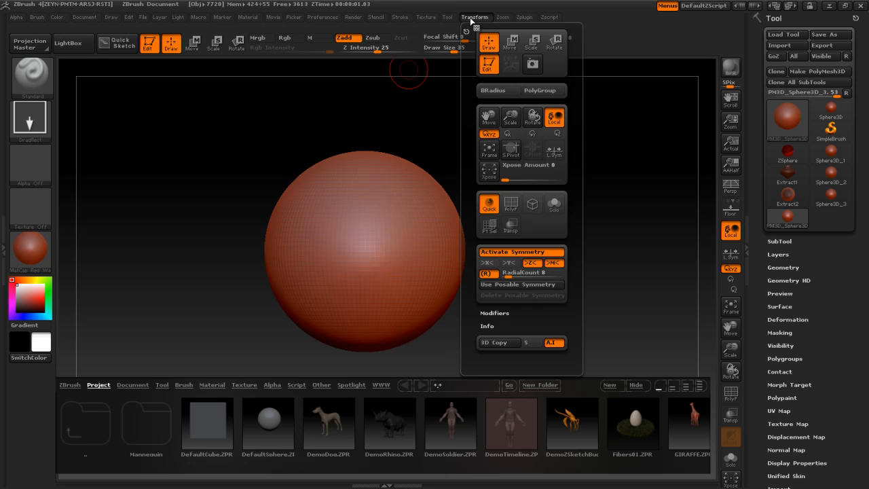
pyautogui.click(489, 274)
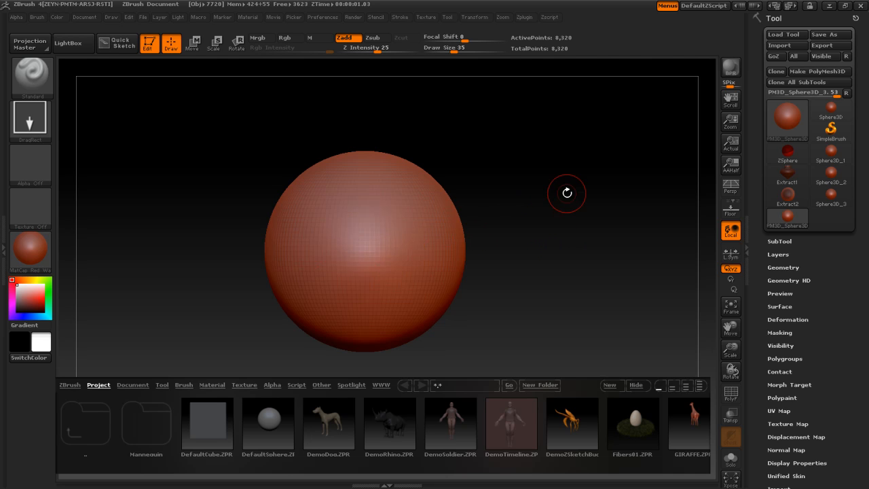
pyautogui.click(473, 17)
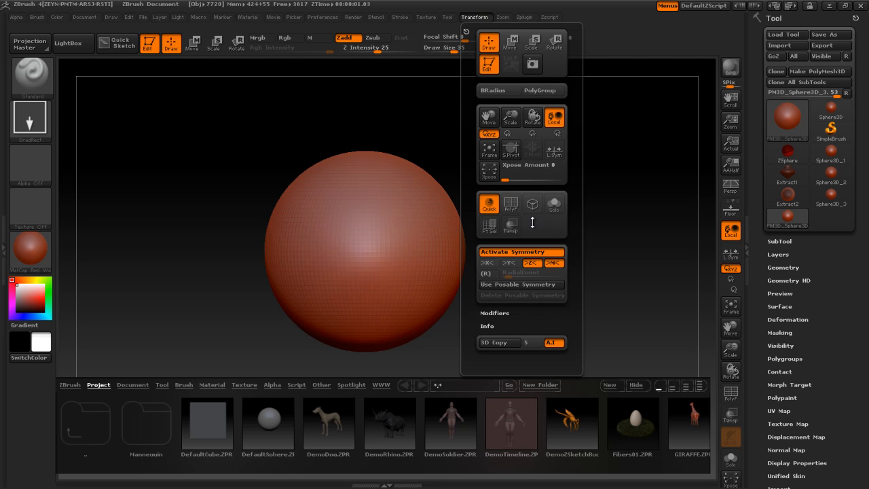
pyautogui.click(486, 273)
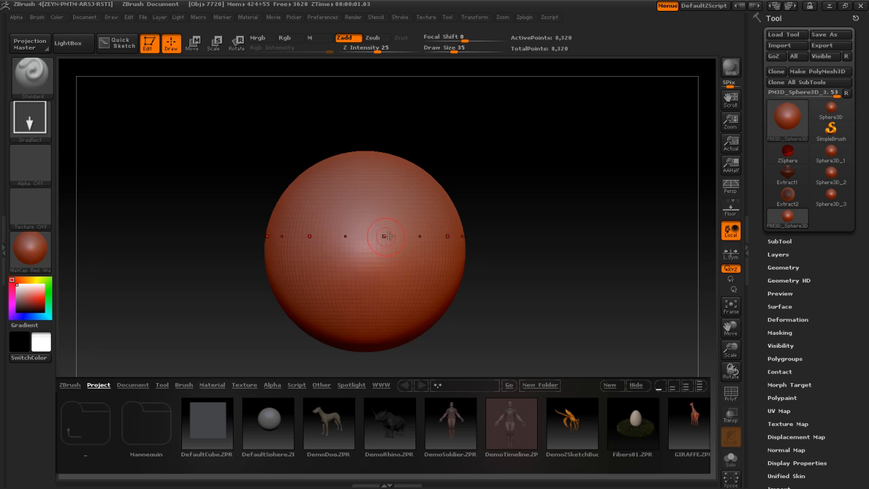
# Step: Raise the radial symmetry count well above 8 and set the brush draw size to 110
pyautogui.click(474, 17)
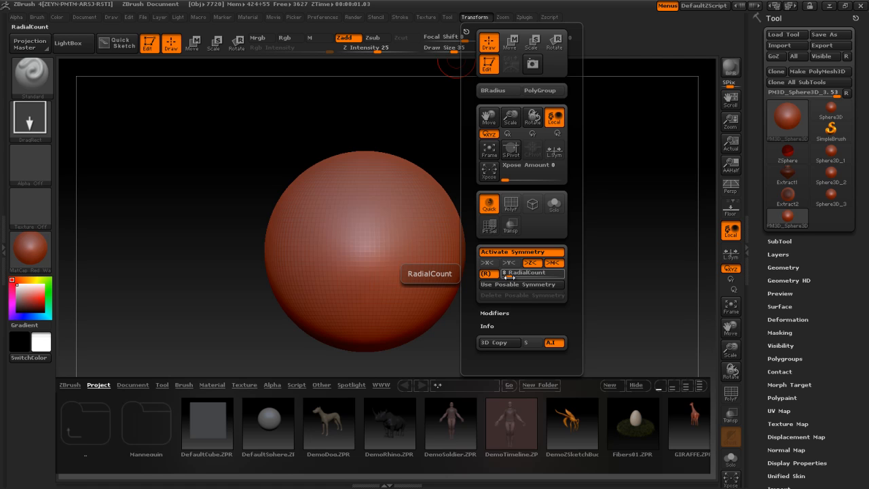
pyautogui.moveTo(507, 277); pyautogui.dragTo(550, 278)
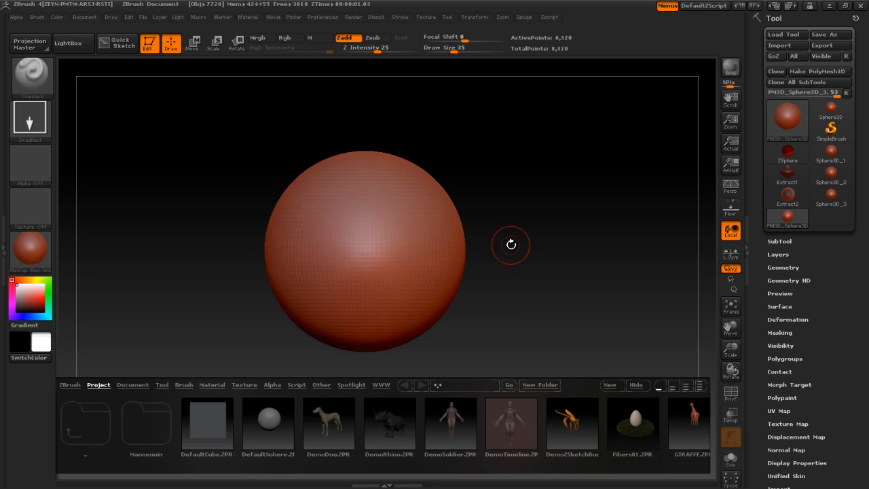
pyautogui.press('s')
pyautogui.moveTo(511, 253); pyautogui.dragTo(533, 252)
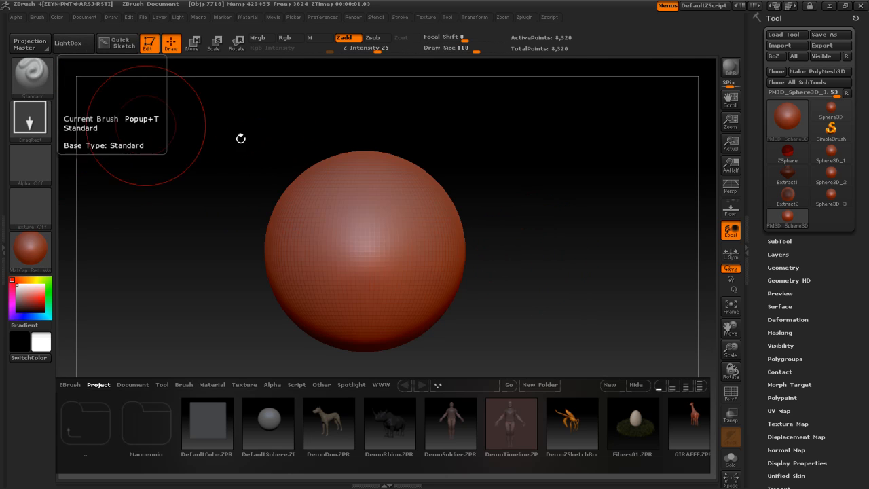
# Step: Select the Move brush from the sculpting brushes
pyautogui.press('b')
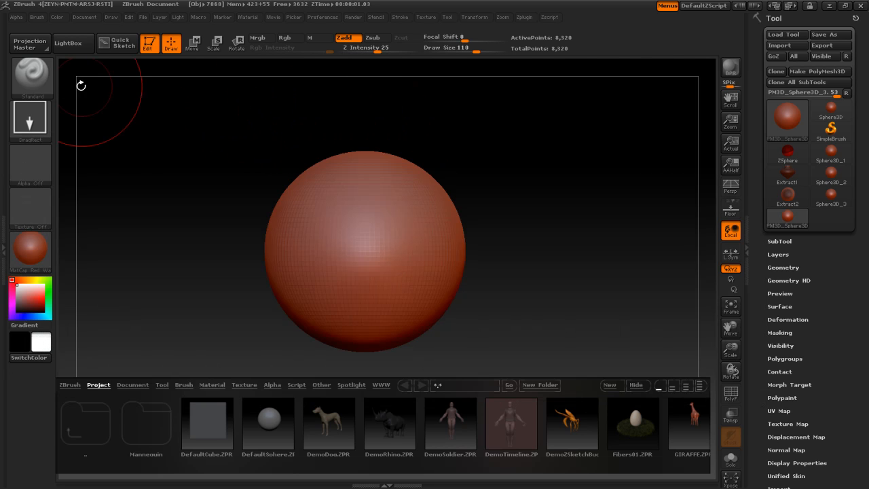
pyautogui.press('b')
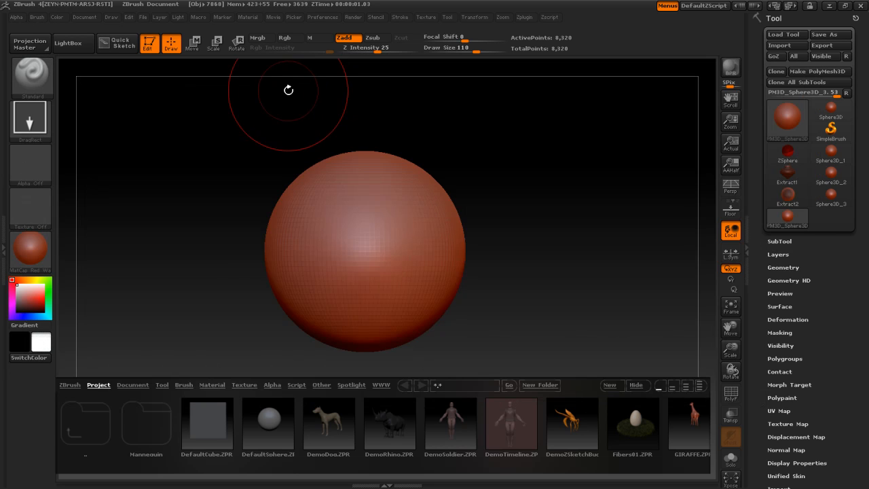
pyautogui.press('space')
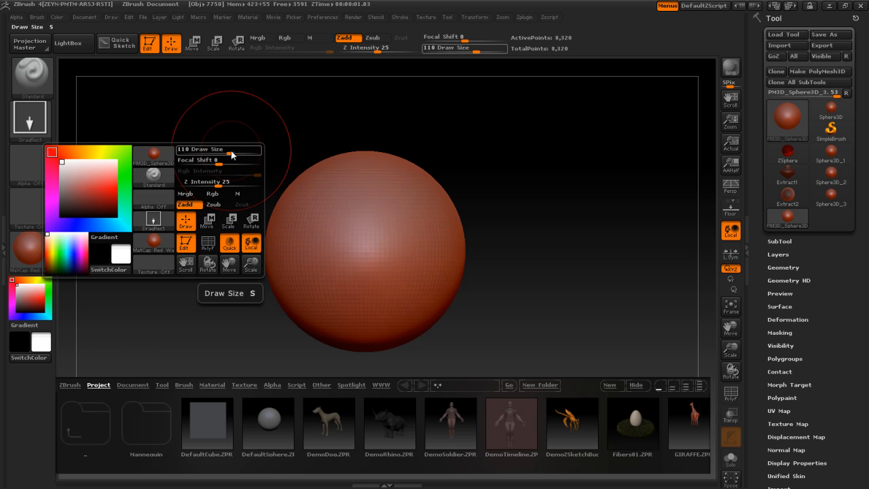
pyautogui.click(160, 178)
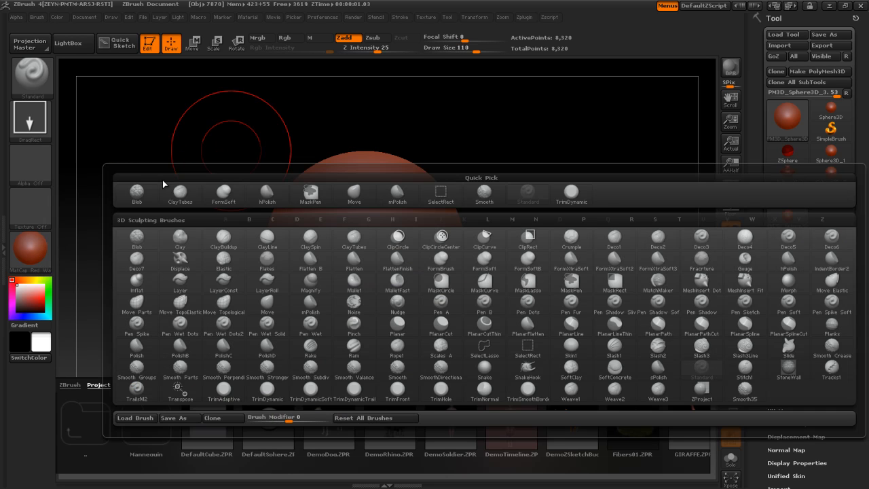
pyautogui.click(353, 194)
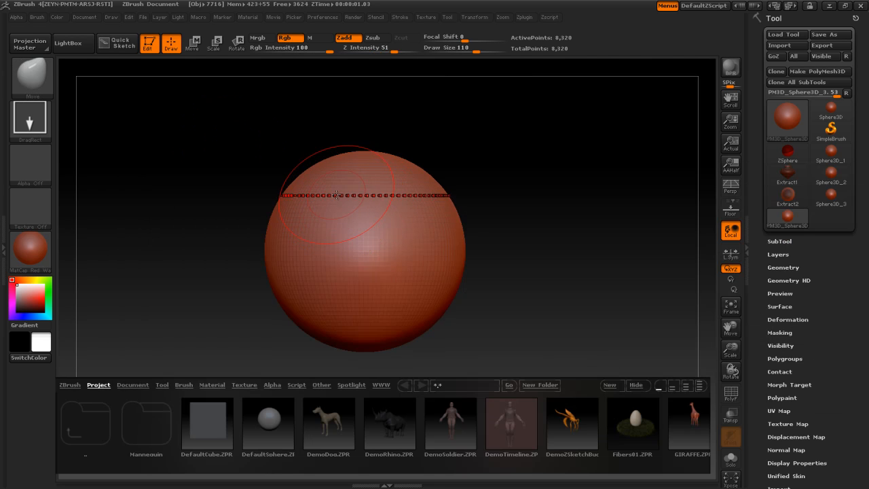
# Step: Pull the sphere's lower part down into a flat base and its upper part up into a narrower neck
pyautogui.moveTo(344, 317); pyautogui.dragTo(348, 348)
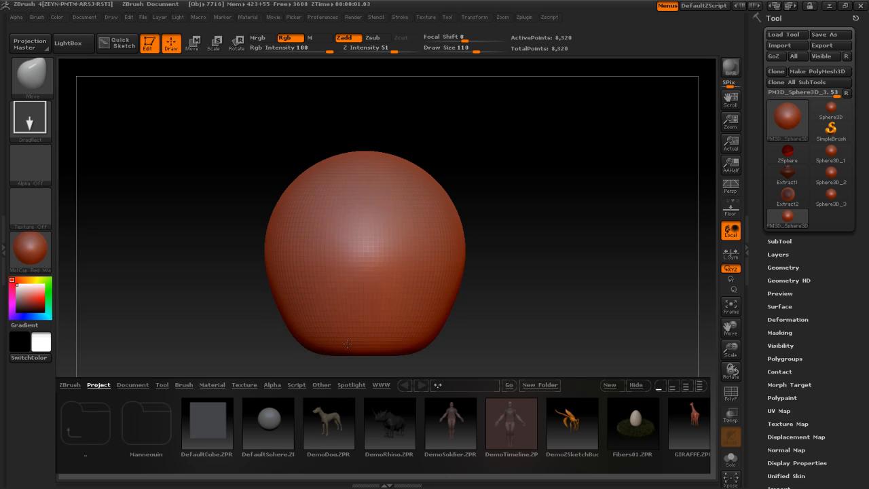
pyautogui.moveTo(365, 167); pyautogui.dragTo(365, 135)
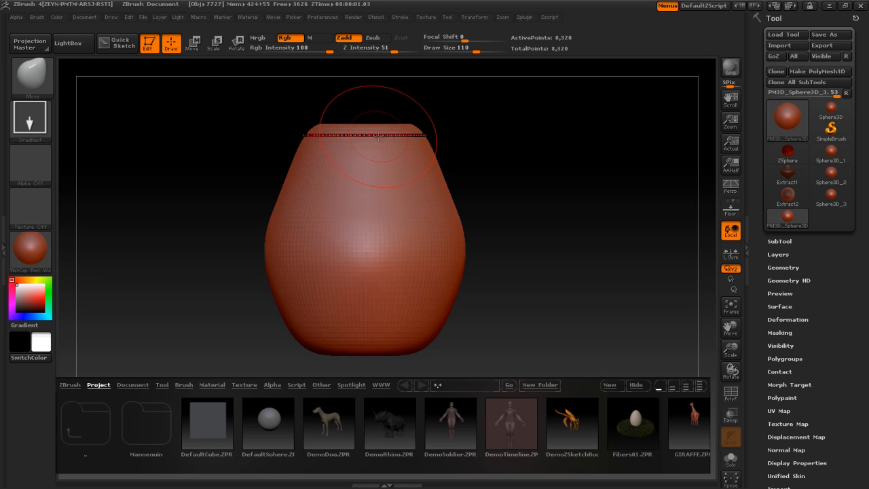
pyautogui.moveTo(468, 156)
pyautogui.mouseDown()
pyautogui.moveTo(496, 207)
pyautogui.moveTo(489, 201)
pyautogui.mouseUp()
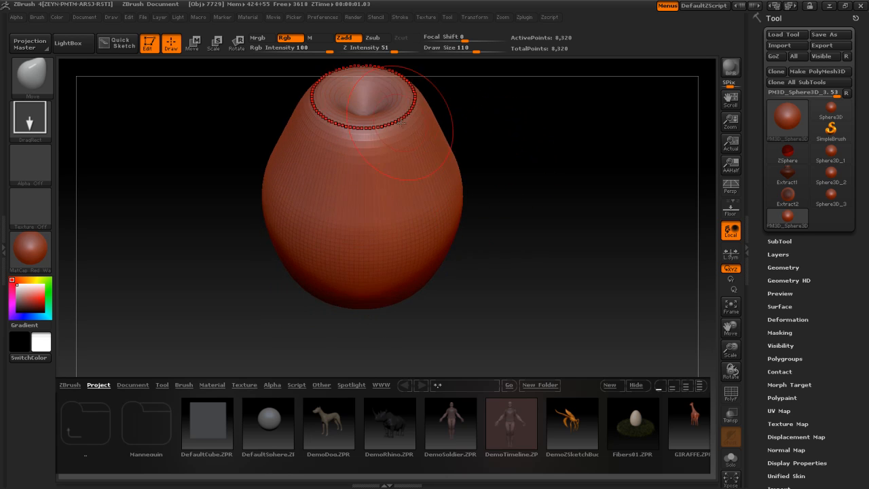
# Step: Pull the centre of the pot's top upward and flare the neck's upper edge outward into a rim with the Move brush
pyautogui.moveTo(363, 113); pyautogui.dragTo(360, 77)
pyautogui.moveTo(491, 130)
pyautogui.mouseDown()
pyautogui.moveTo(489, 102)
pyautogui.moveTo(527, 262)
pyautogui.mouseUp()
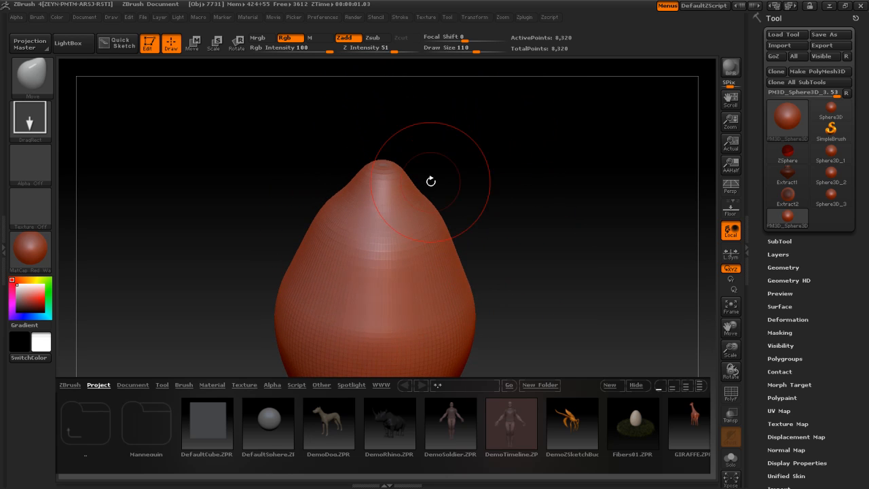
pyautogui.click(397, 169)
pyautogui.moveTo(396, 169)
pyautogui.mouseDown()
pyautogui.moveTo(388, 181)
pyautogui.moveTo(395, 181)
pyautogui.mouseUp()
# Step: Undo the strokes on the raised centre until the pot's top is flat inside the flared rim
pyautogui.hotkey('ctrl', 'z')
pyautogui.hotkey('ctrl', 'z')
pyautogui.hotkey('ctrl', 'z')
pyautogui.hotkey('ctrl', 'z')
pyautogui.hotkey('ctrl', 'z')
pyautogui.hotkey('ctrl', 'z')
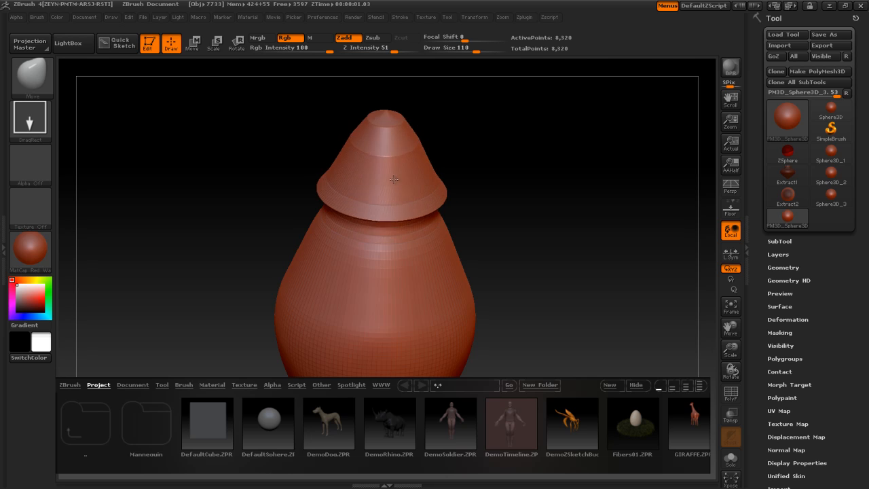
pyautogui.hotkey('ctrl', 'z')
pyautogui.hotkey('ctrl', 'z')
pyautogui.hotkey('ctrl', 'z')
pyautogui.hotkey('ctrl', 'z')
pyautogui.hotkey('ctrl', 'z')
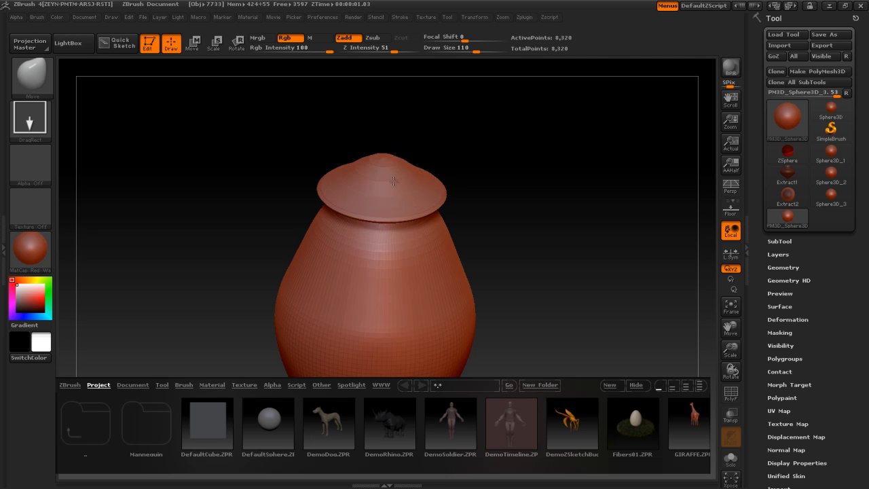
pyautogui.hotkey('ctrl', 'z')
pyautogui.hotkey('ctrl', 'z')
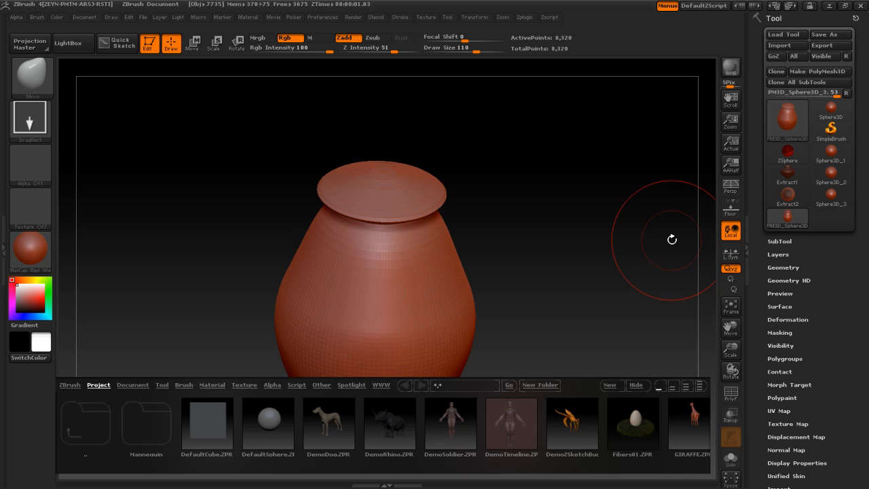
# Step: Examine the pot from the side and from straight above, closing in on its flat circular top
pyautogui.moveTo(571, 222)
pyautogui.mouseDown()
pyautogui.moveTo(582, 170)
pyautogui.moveTo(561, 211)
pyautogui.moveTo(561, 200)
pyautogui.mouseUp()
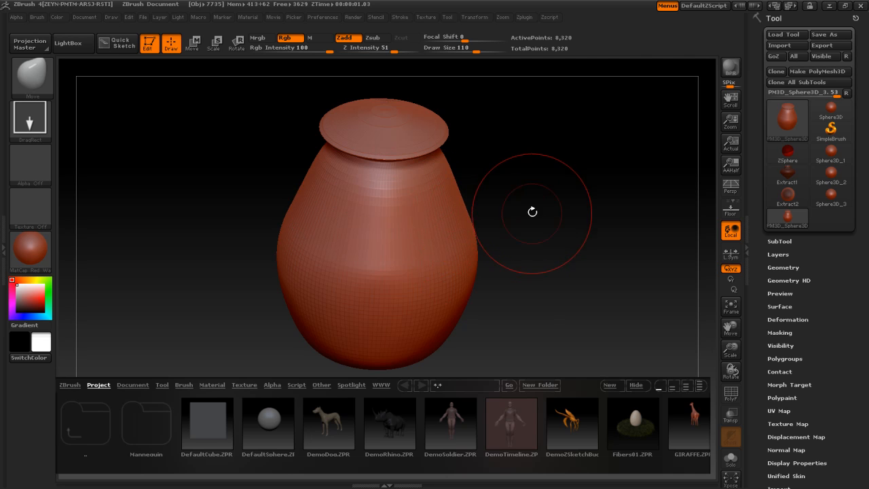
pyautogui.press('shift')
pyautogui.press('shift')
pyautogui.keyDown('shift'); pyautogui.moveTo(553, 241); pyautogui.dragTo(553, 235); pyautogui.keyUp('shift')
pyautogui.press('shift')
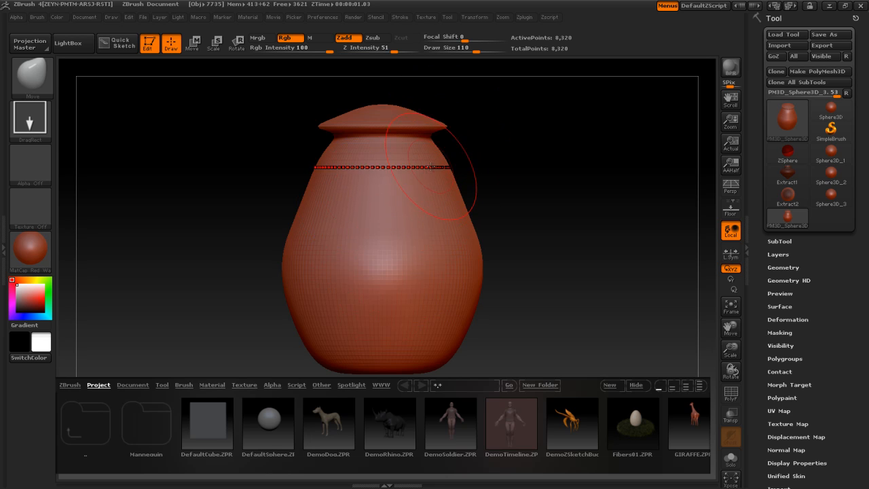
pyautogui.moveTo(566, 157); pyautogui.dragTo(566, 251)
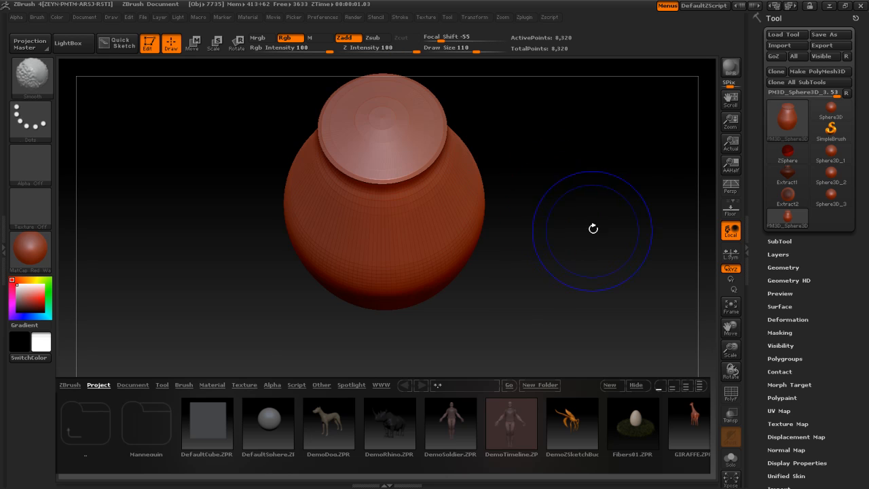
pyautogui.keyDown('shift'); pyautogui.moveTo(574, 215); pyautogui.dragTo(585, 203); pyautogui.keyUp('shift')
pyautogui.moveTo(579, 245)
pyautogui.keyDown('shift'); pyautogui.mouseDown()
pyautogui.moveTo(564, 173)
pyautogui.moveTo(555, 194)
pyautogui.moveTo(563, 163)
pyautogui.moveTo(566, 204)
pyautogui.moveTo(566, 176)
pyautogui.mouseUp(); pyautogui.keyUp('shift')
pyautogui.moveTo(565, 172)
pyautogui.keyDown('ctrl'); pyautogui.mouseDown(button='right')
pyautogui.moveTo(565, 255)
pyautogui.moveTo(568, 174)
pyautogui.moveTo(568, 204)
pyautogui.mouseUp(button='right'); pyautogui.keyUp('ctrl')
pyautogui.keyDown('alt'); pyautogui.moveTo(597, 188); pyautogui.dragTo(596, 283); pyautogui.keyUp('alt')
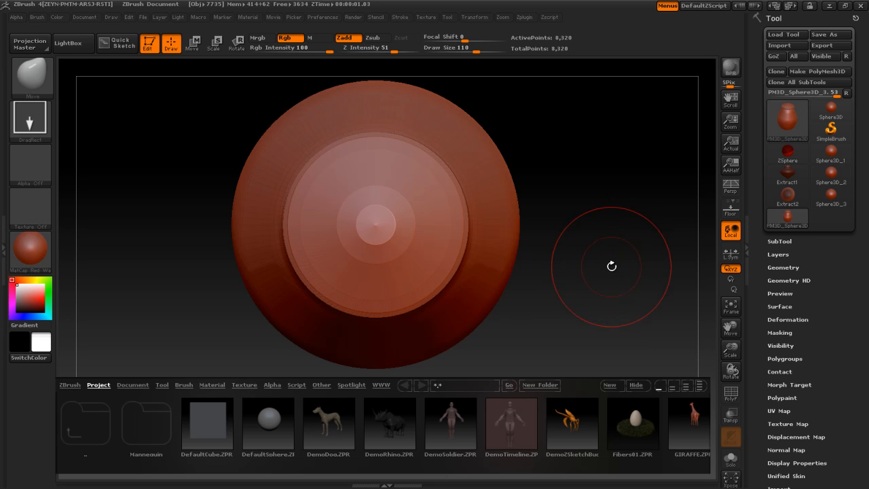
pyautogui.press('ctrl')
pyautogui.moveTo(619, 260)
pyautogui.keyDown('ctrl'); pyautogui.mouseDown(button='right')
pyautogui.moveTo(615, 238)
pyautogui.moveTo(617, 265)
pyautogui.mouseUp(button='right'); pyautogui.keyUp('ctrl')
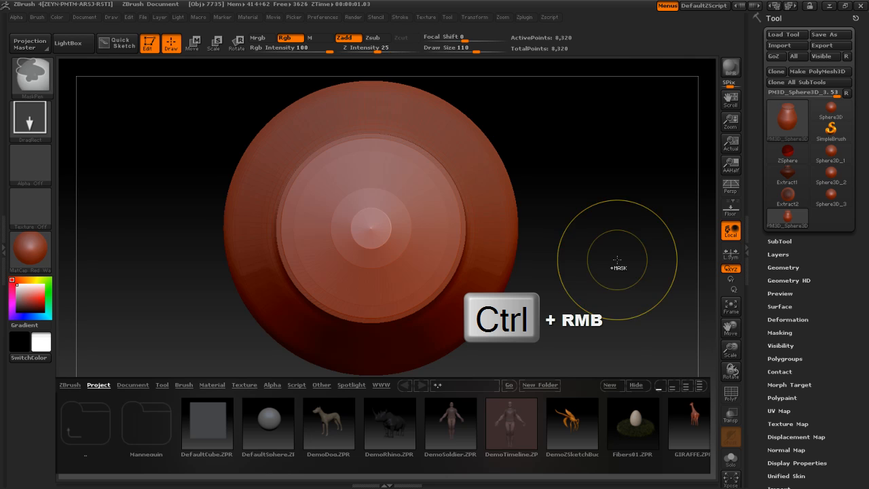
pyautogui.keyDown('ctrl'); pyautogui.moveTo(616, 258); pyautogui.dragTo(618, 266, button='right'); pyautogui.keyUp('ctrl')
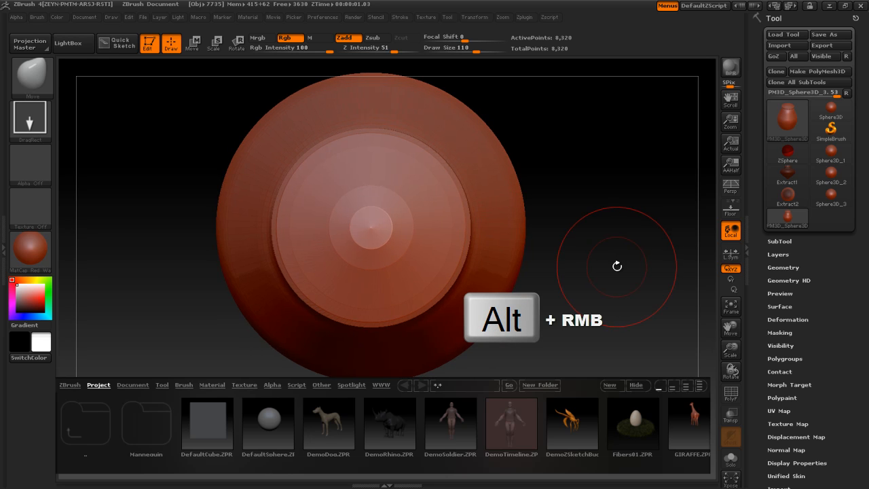
pyautogui.moveTo(617, 266)
pyautogui.mouseDown(button='right')
pyautogui.moveTo(614, 245)
pyautogui.moveTo(607, 265)
pyautogui.moveTo(622, 270)
pyautogui.mouseUp(button='right')
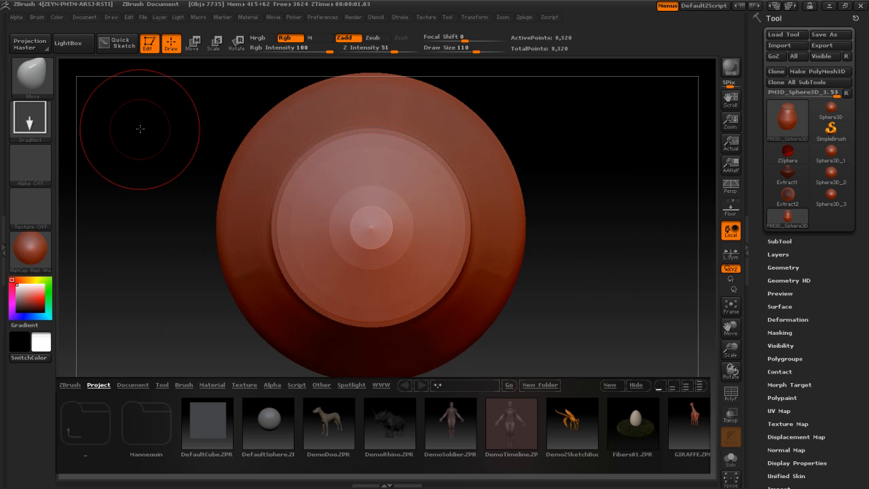
# Step: Select the Standard brush and choose DragRect as the stroke type for the MaskPen masking brush
pyautogui.click(41, 80)
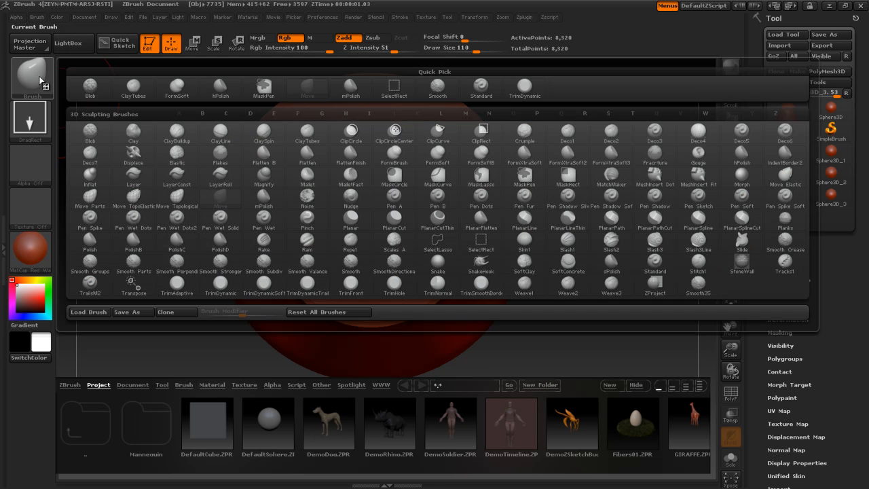
pyautogui.click(484, 86)
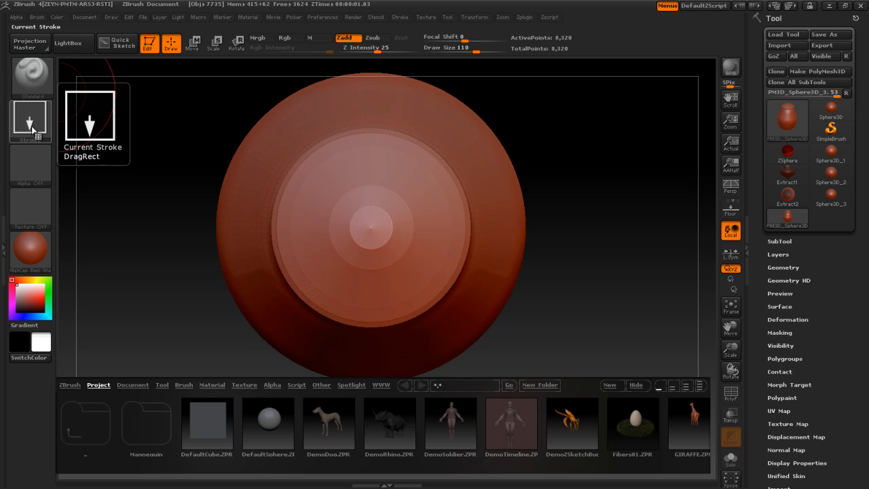
pyautogui.press('super')
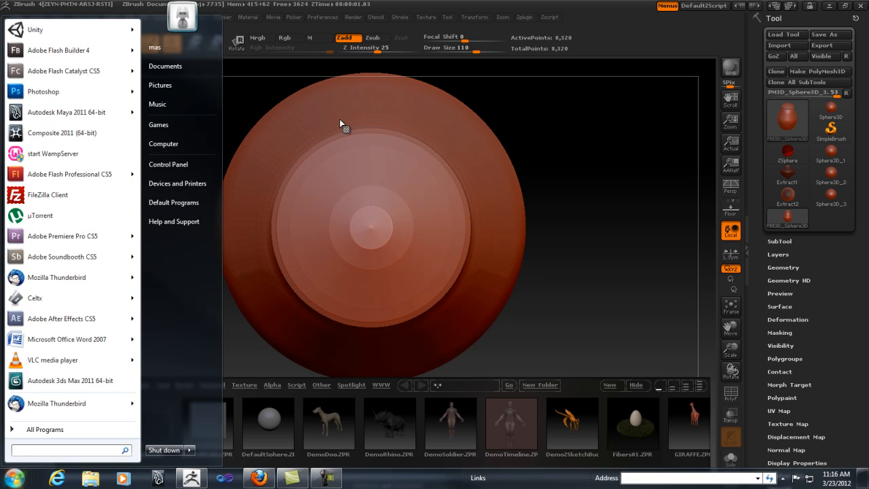
pyautogui.click(530, 111)
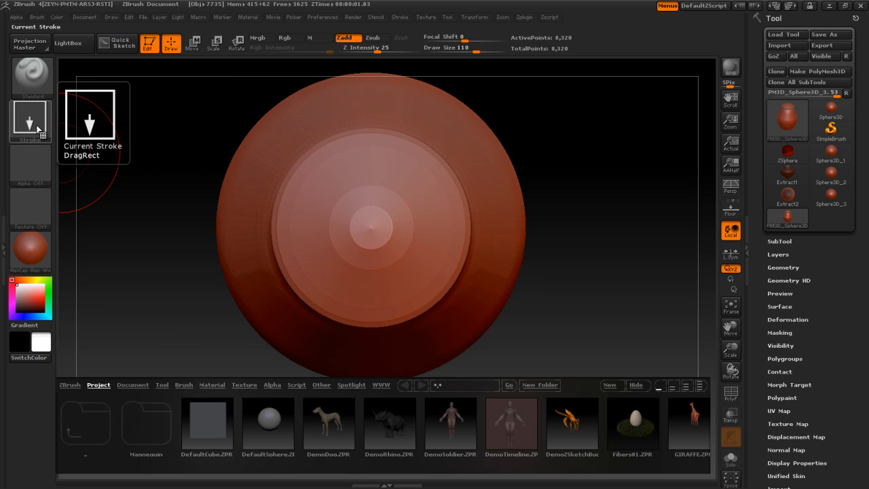
pyautogui.press('ctrl')
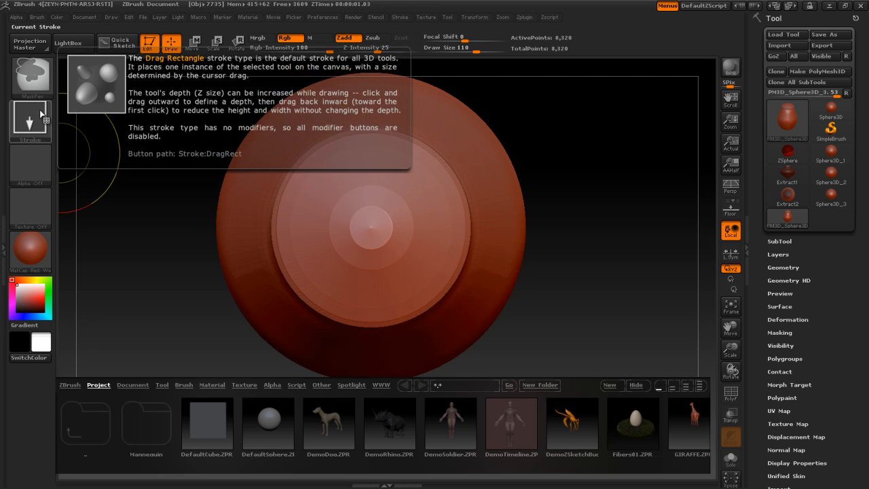
pyautogui.click(38, 121)
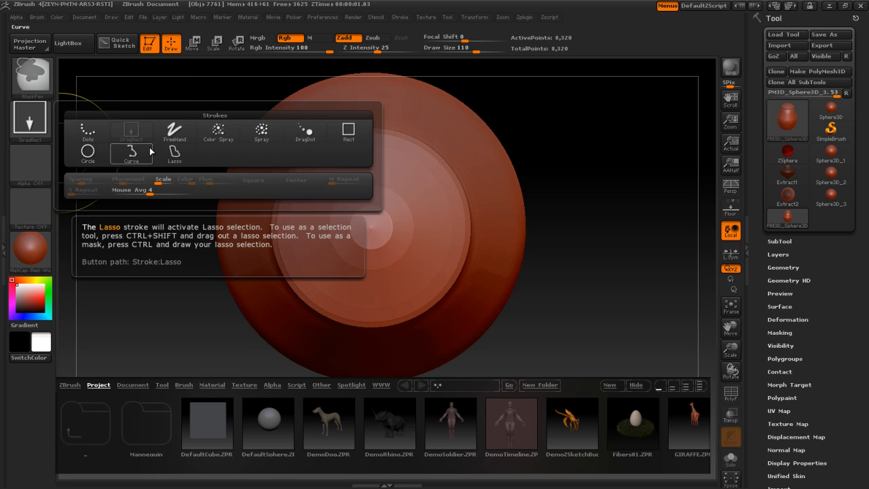
pyautogui.click(134, 132)
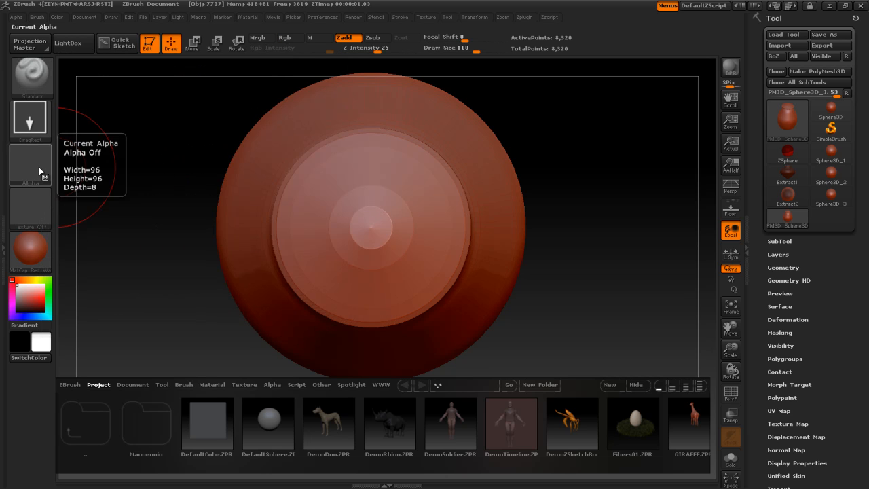
# Step: Assign Alpha 14 to the Standard brush and turn off radial symmetry
pyautogui.click(40, 172)
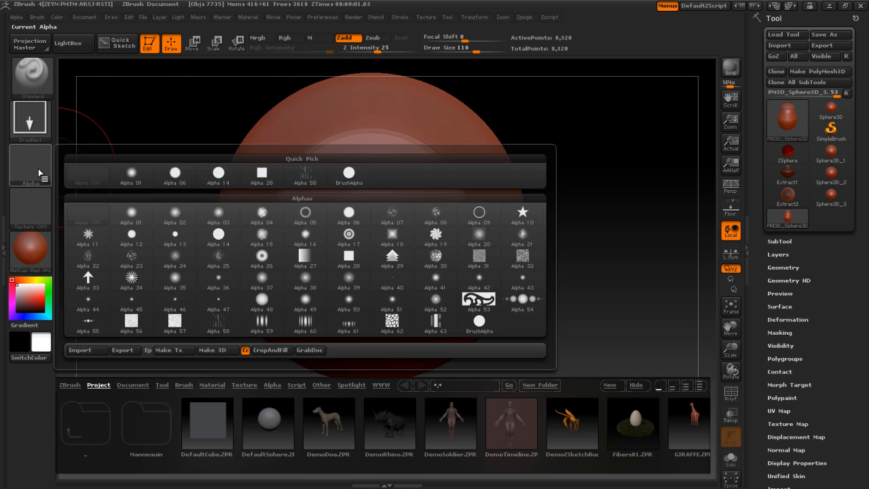
pyautogui.click(228, 177)
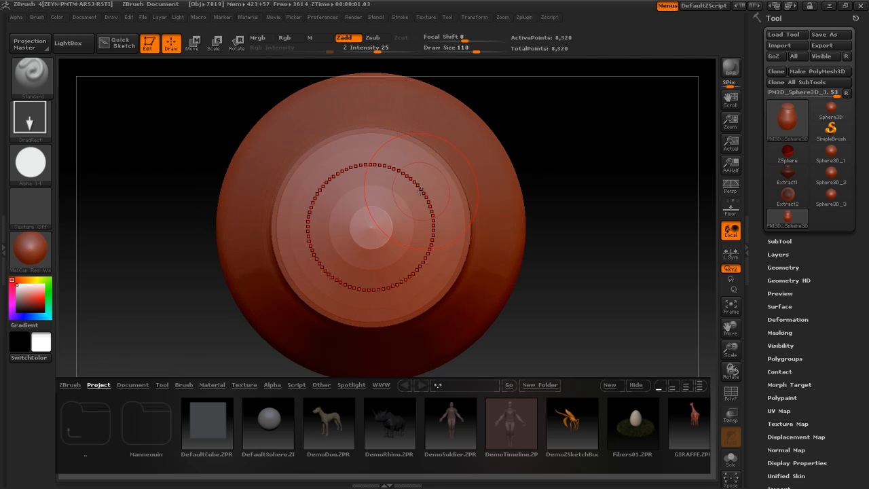
pyautogui.click(475, 17)
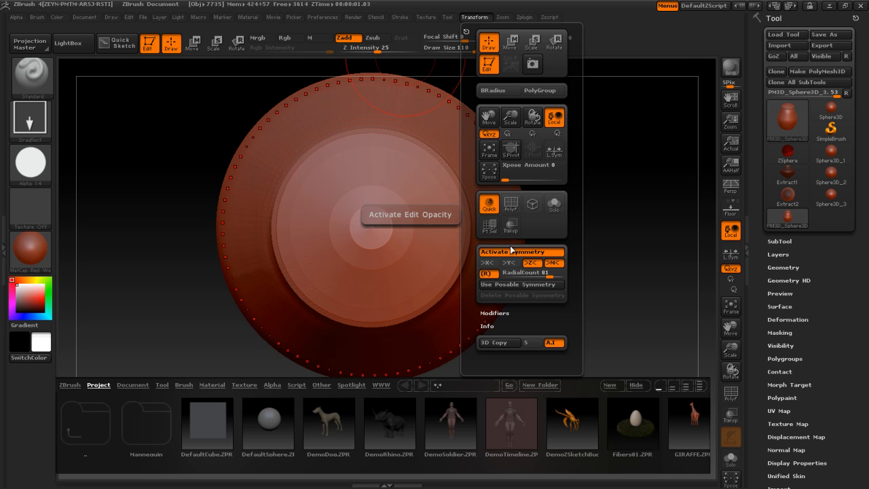
pyautogui.click(493, 275)
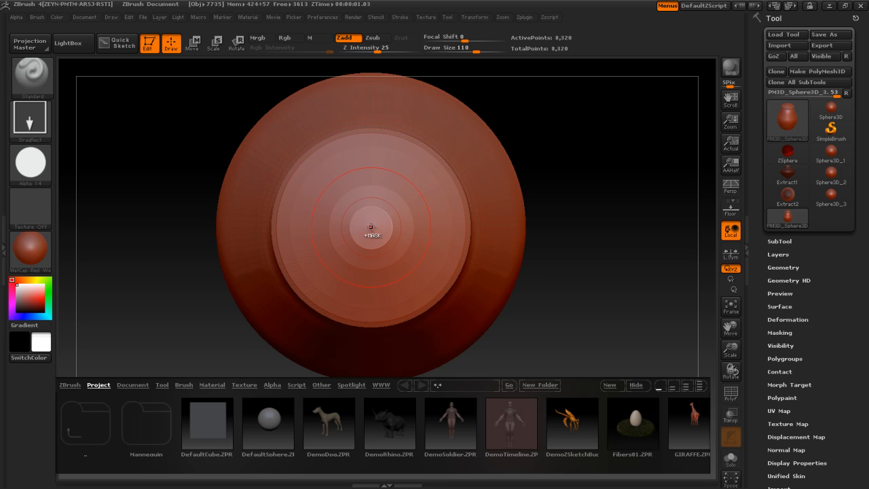
# Step: Reduce the brush draw size to 25 at the centre of the pot's top
pyautogui.press('ctrl')
pyautogui.press('s')
pyautogui.moveTo(371, 226); pyautogui.dragTo(349, 227)
pyautogui.press('shift')
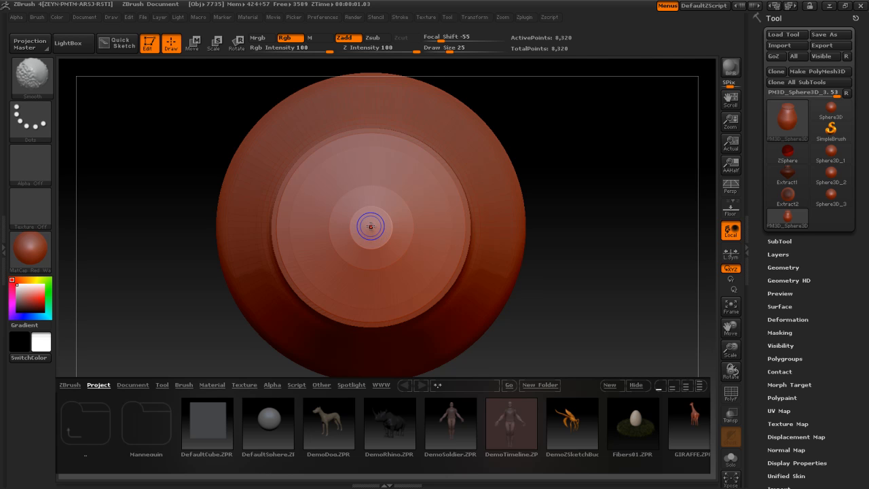
# Step: Mask a circle outward from the centre of the pot's flat top, leaving the outer rim free, and invert the mask
pyautogui.press('ctrl')
pyautogui.keyDown('ctrl'); pyautogui.moveTo(370, 226); pyautogui.dragTo(371, 301); pyautogui.keyUp('ctrl')
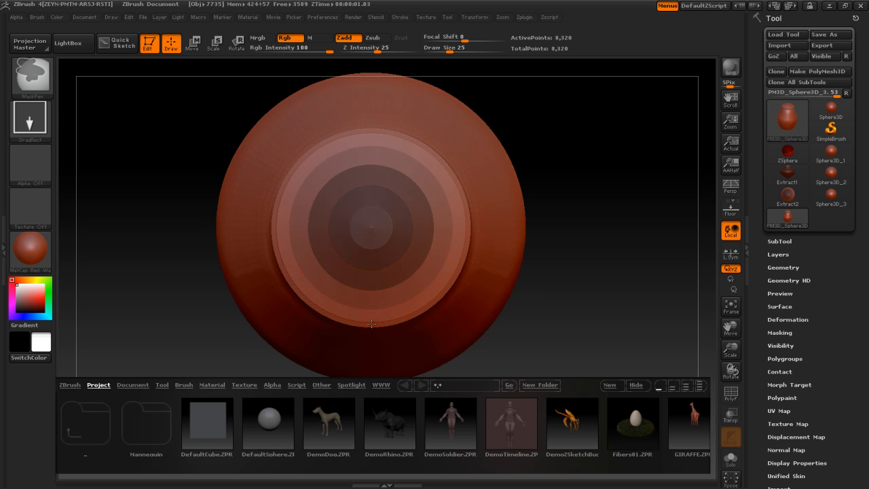
pyautogui.keyDown('ctrl'); pyautogui.moveTo(372, 332); pyautogui.dragTo(373, 335); pyautogui.keyUp('ctrl')
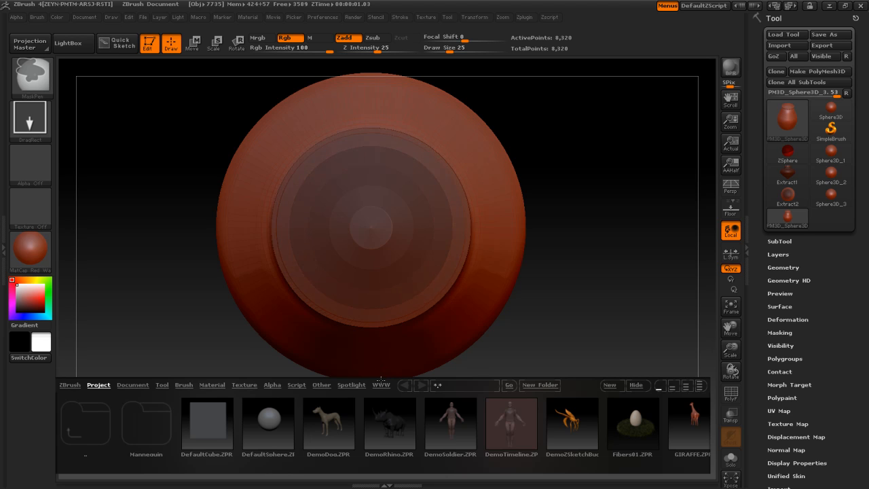
pyautogui.keyDown('ctrl'); pyautogui.moveTo(381, 380); pyautogui.dragTo(383, 224); pyautogui.keyUp('ctrl')
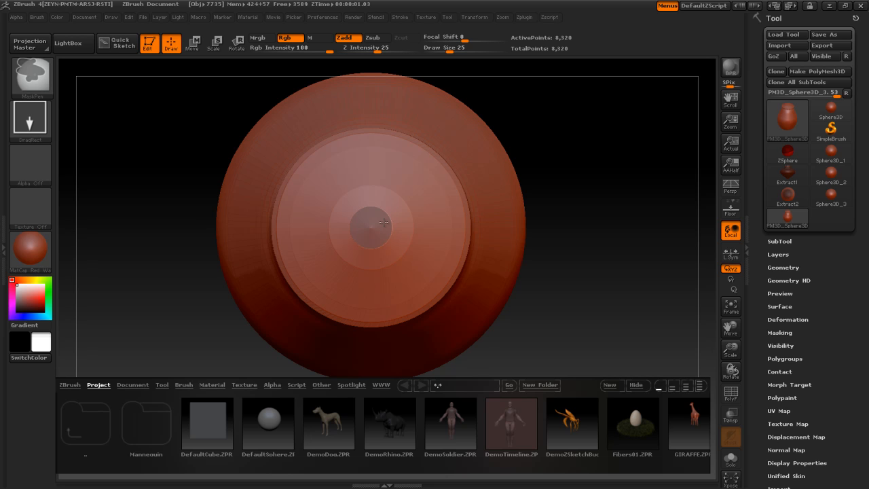
pyautogui.keyDown('ctrl'); pyautogui.moveTo(377, 248); pyautogui.dragTo(371, 344); pyautogui.keyUp('ctrl')
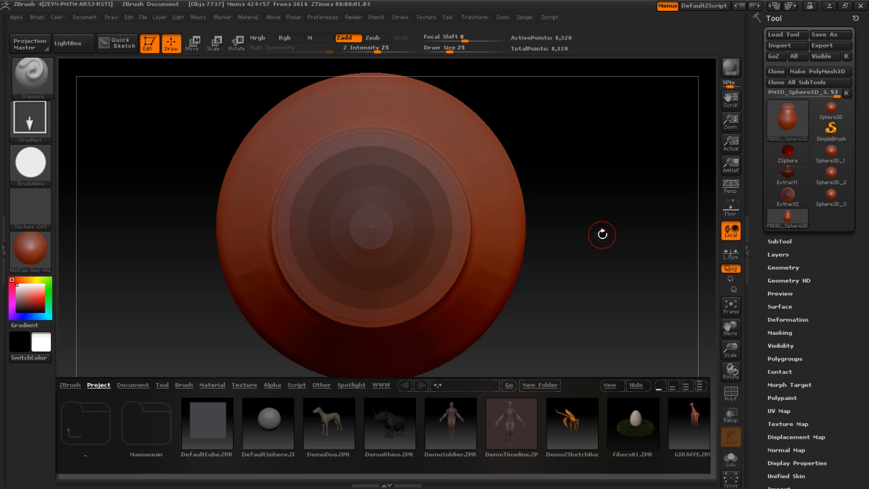
pyautogui.press('ctrl')
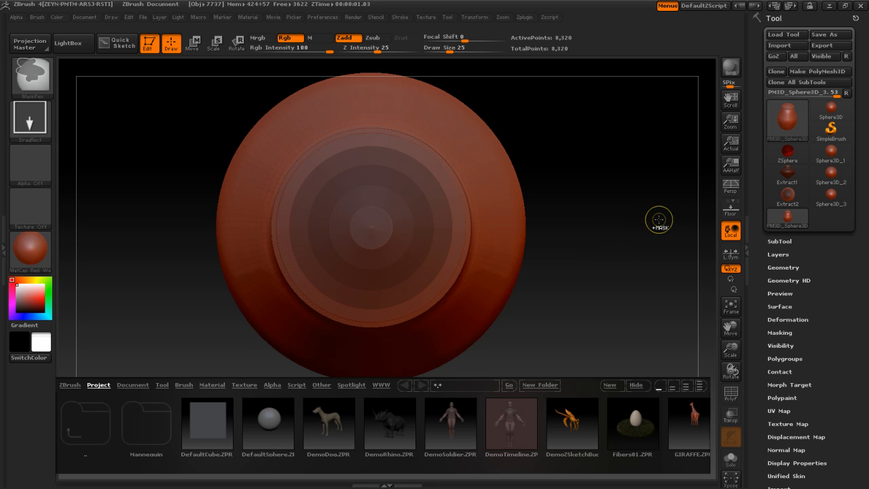
pyautogui.keyDown('ctrl'); pyautogui.click(658, 219); pyautogui.keyUp('ctrl')
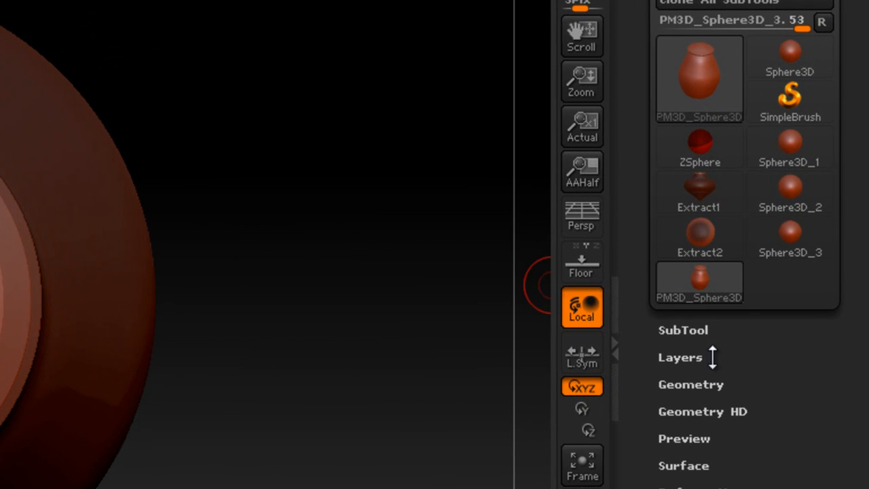
# Step: Extract the masked pot wall as a new subtool with a thickness of 0.1
pyautogui.click(687, 331)
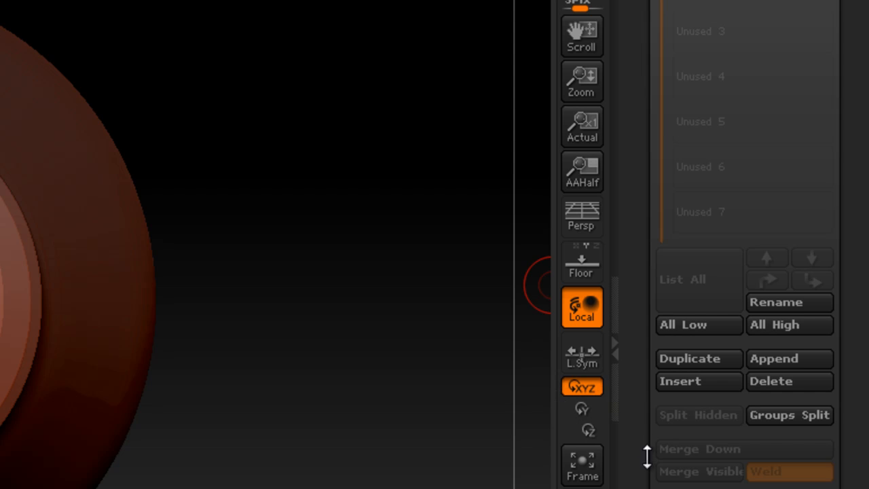
pyautogui.moveTo(646, 455); pyautogui.dragTo(642, 350)
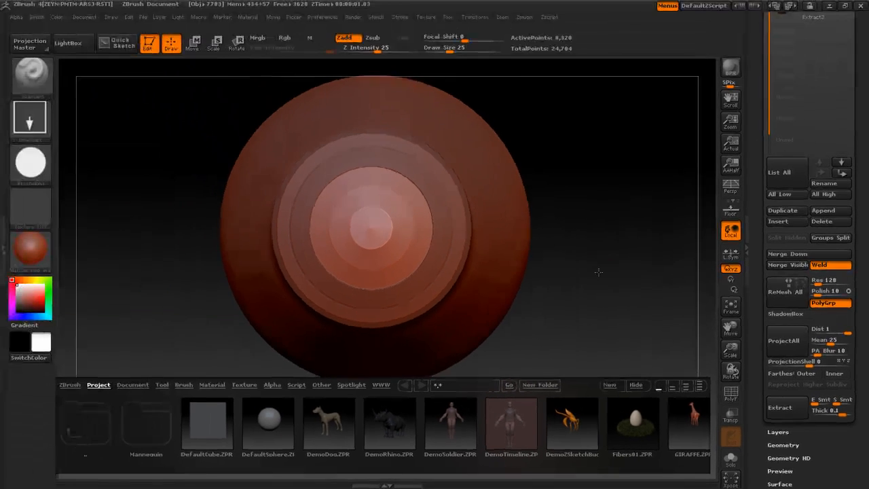
pyautogui.moveTo(507, 190); pyautogui.dragTo(512, 118)
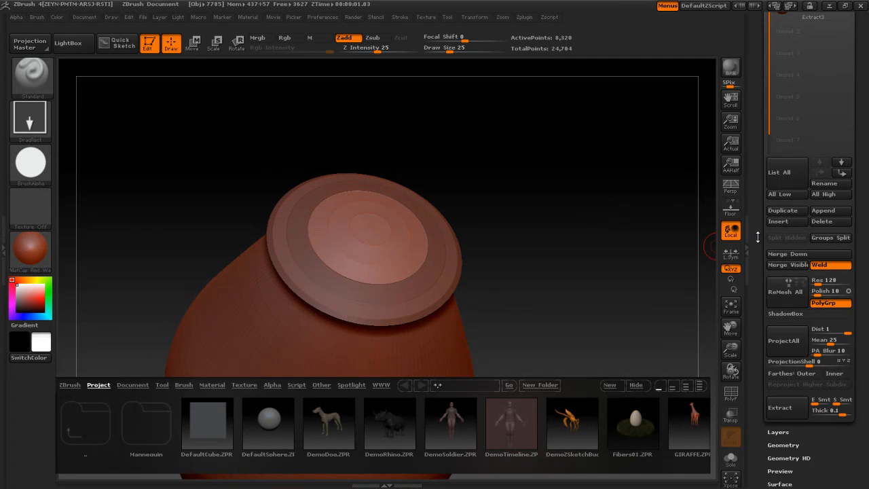
# Step: Select the original PM3D_Sphere3D_3 subtool and delete it, keeping only the extracted shell
pyautogui.moveTo(756, 237); pyautogui.dragTo(760, 375)
pyautogui.click(809, 275)
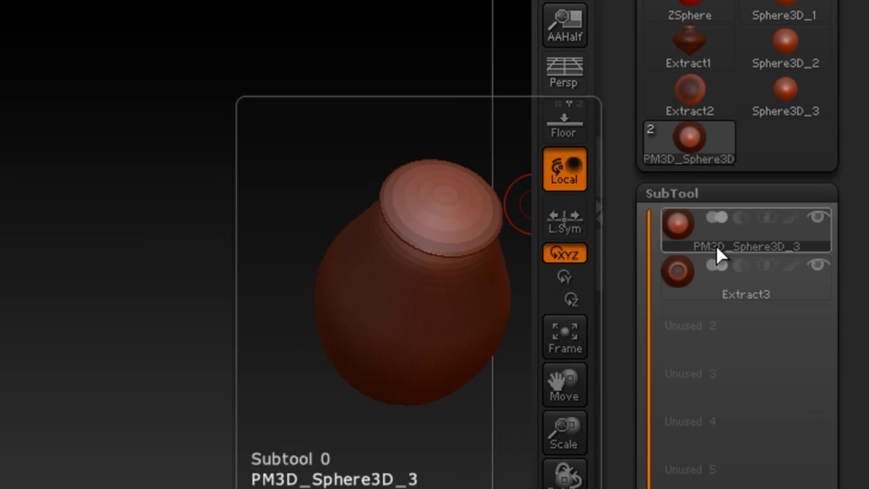
pyautogui.moveTo(628, 338); pyautogui.dragTo(628, 188)
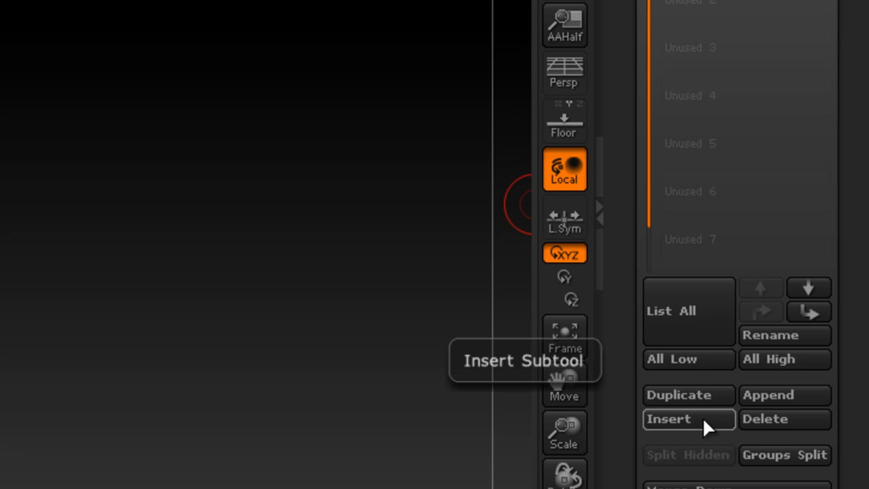
pyautogui.click(778, 419)
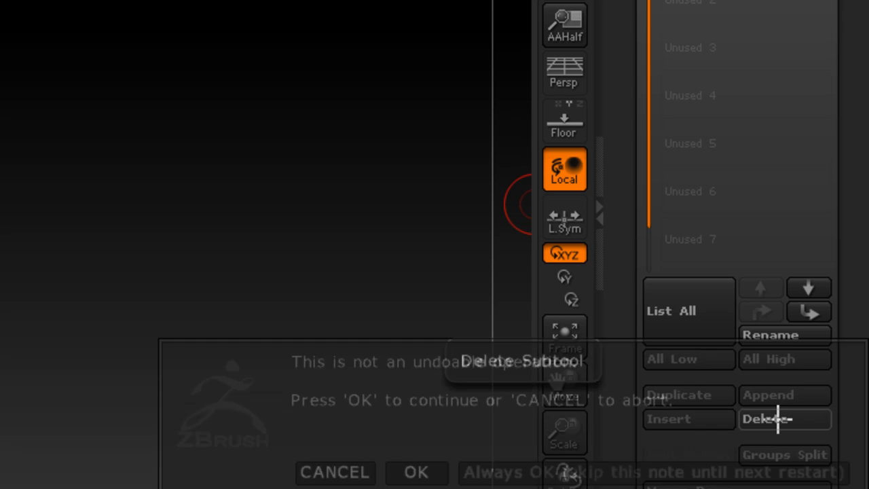
pyautogui.click(435, 472)
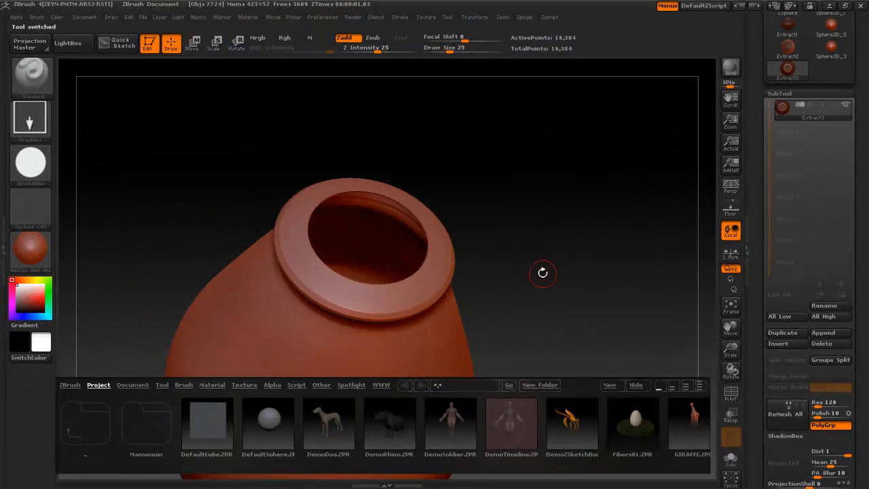
# Step: Examine the hollow pot's outer wall, opening and interior from the side and from above
pyautogui.moveTo(546, 267); pyautogui.dragTo(553, 116)
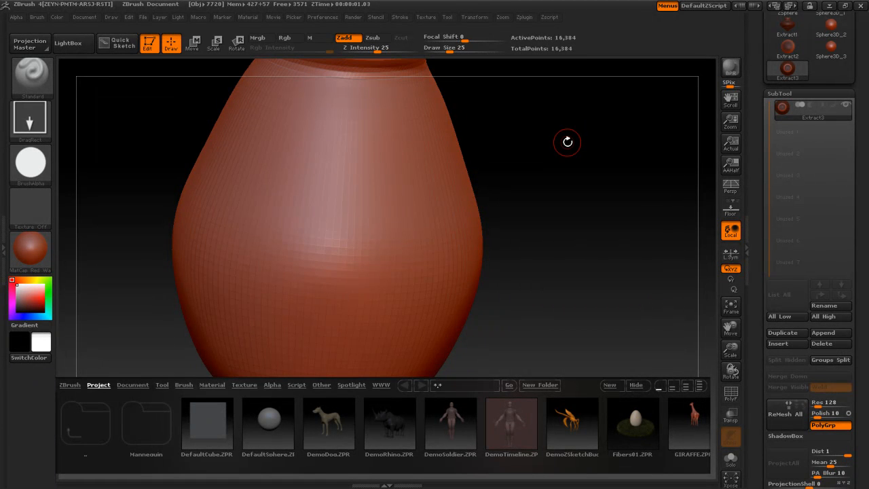
pyautogui.moveTo(568, 141); pyautogui.dragTo(565, 316)
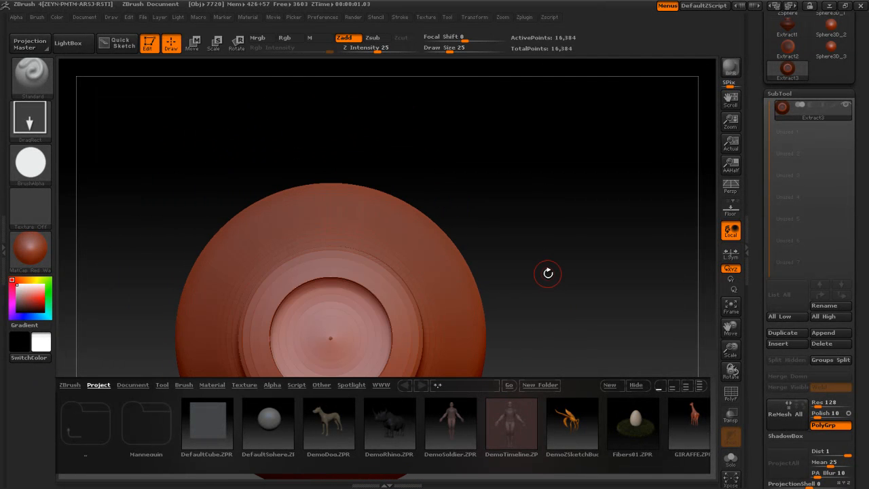
pyautogui.moveTo(547, 278); pyautogui.dragTo(581, 163)
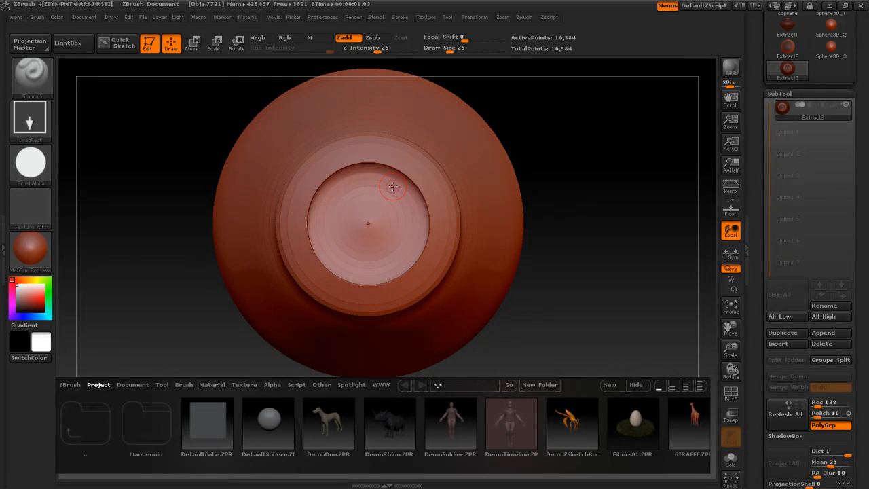
pyautogui.moveTo(597, 262); pyautogui.dragTo(391, 269)
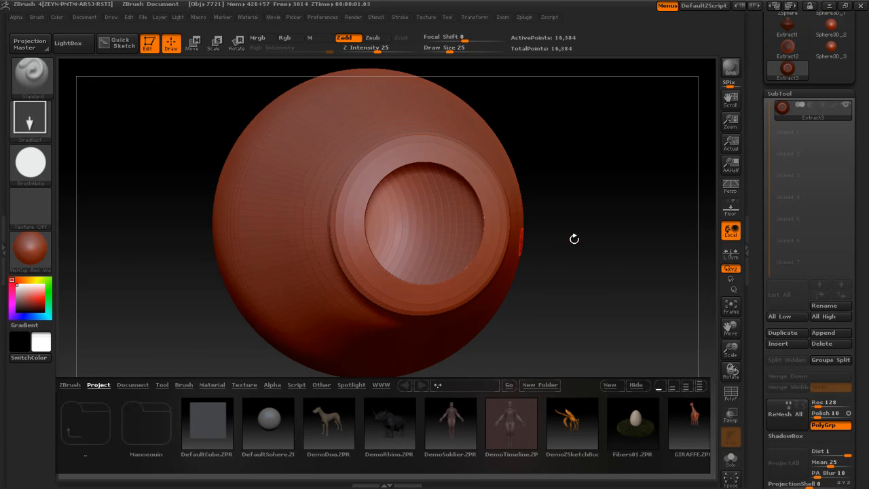